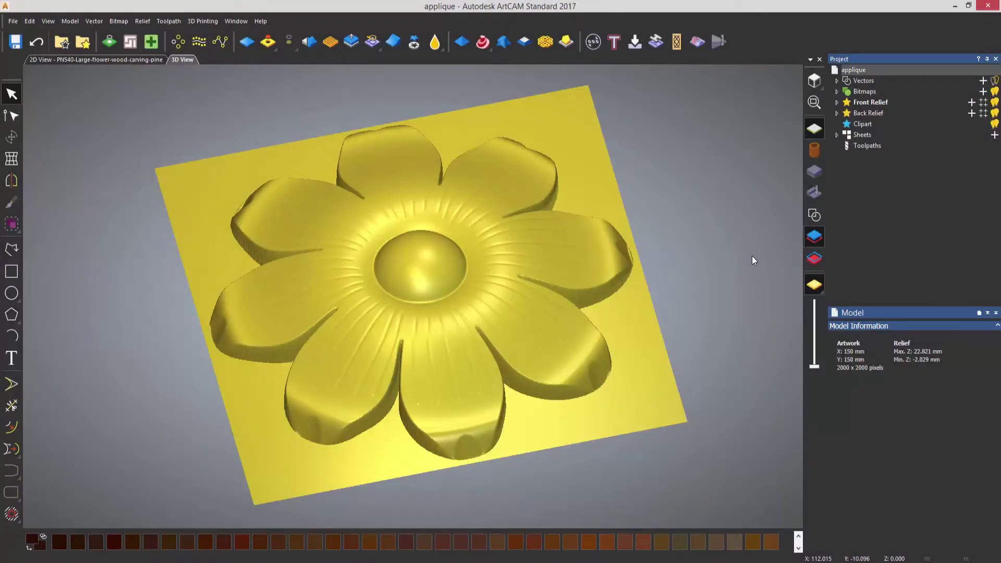
# Display the project's toolpath operations in the Toolpaths panel.
pyautogui.click(867, 146)
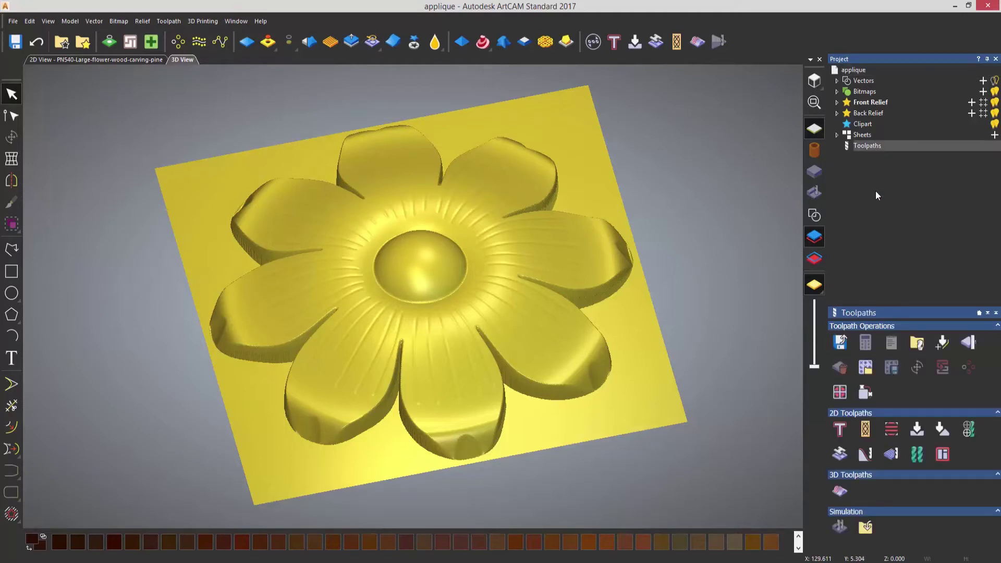
# Start a Machine Relief toolpath set to machine the Whole Relief, with vector outlines hidden.
pyautogui.click(844, 493)
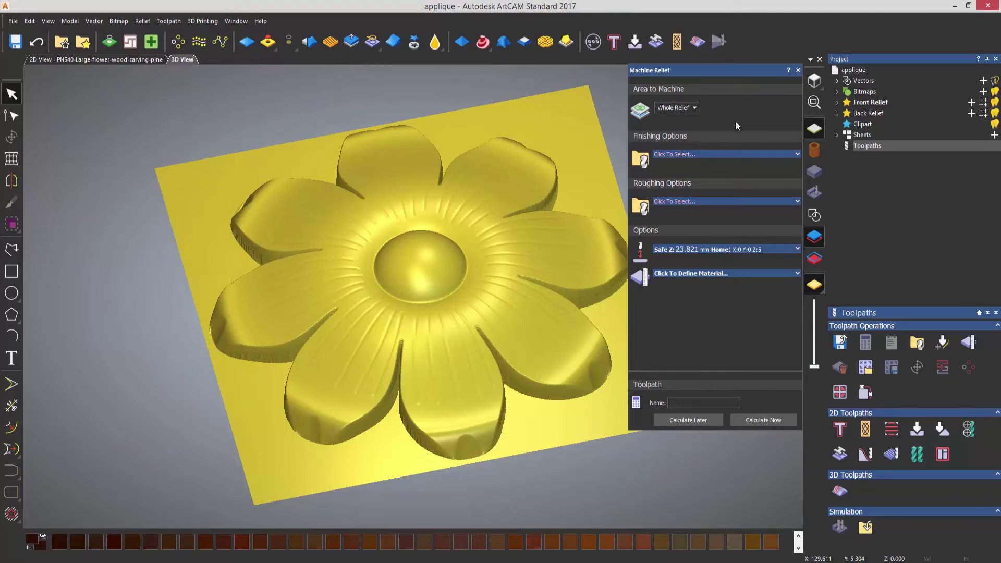
pyautogui.click(699, 109)
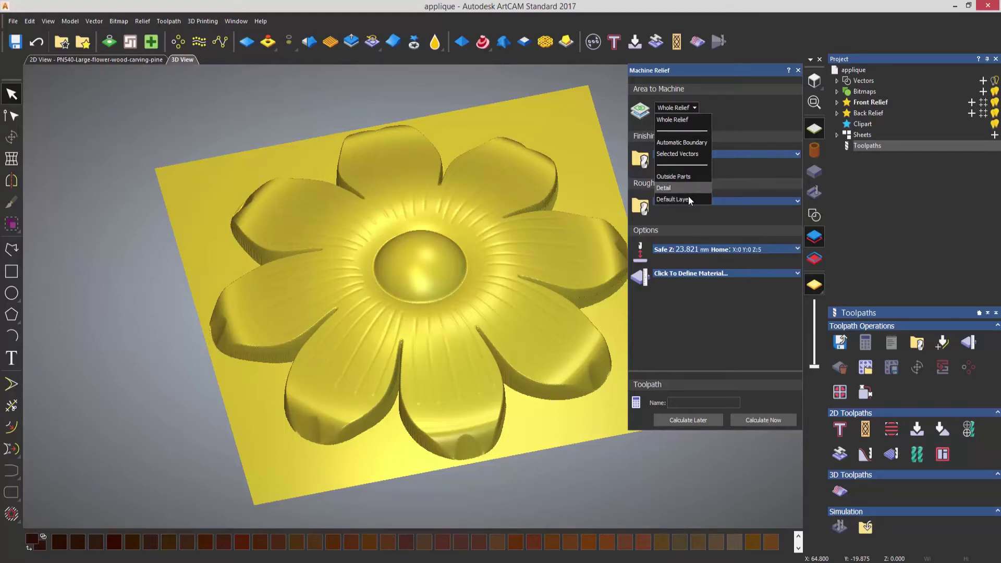
pyautogui.click(691, 154)
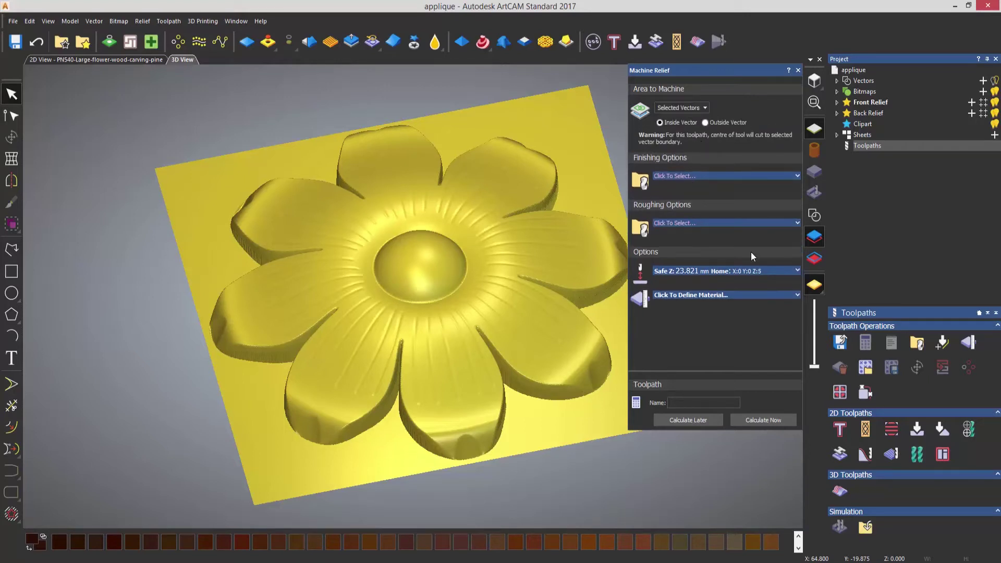
pyautogui.click(815, 215)
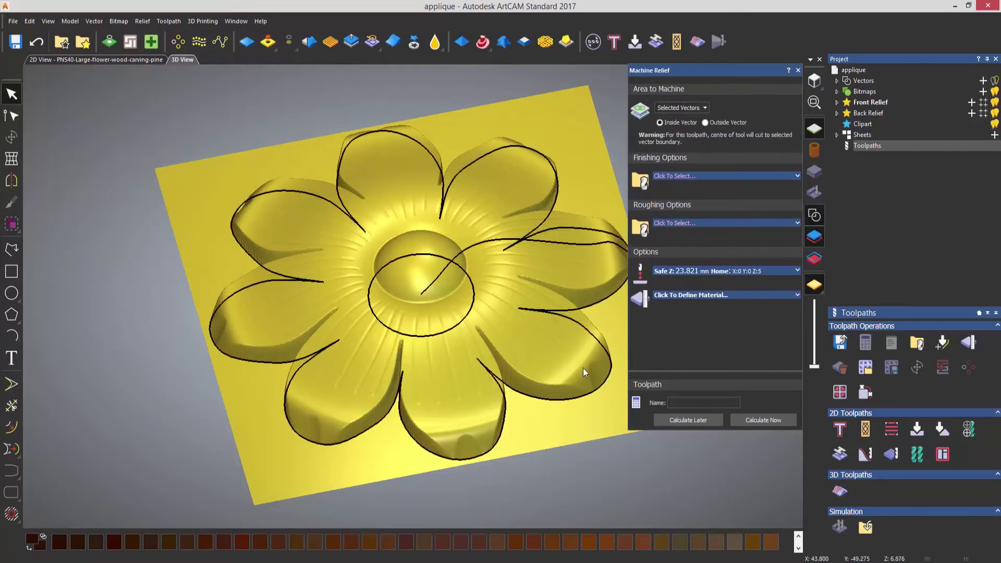
pyautogui.click(607, 360)
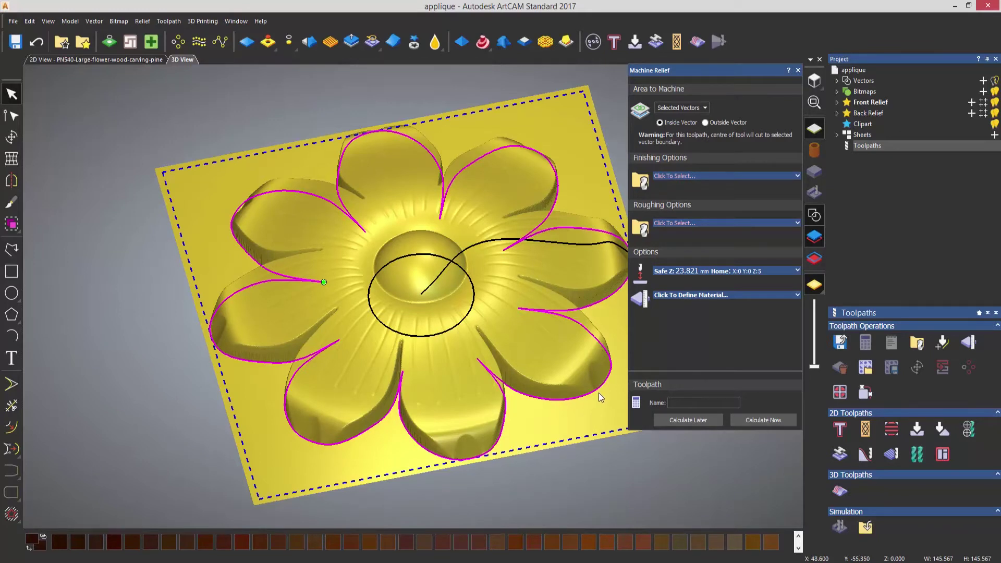
pyautogui.click(680, 107)
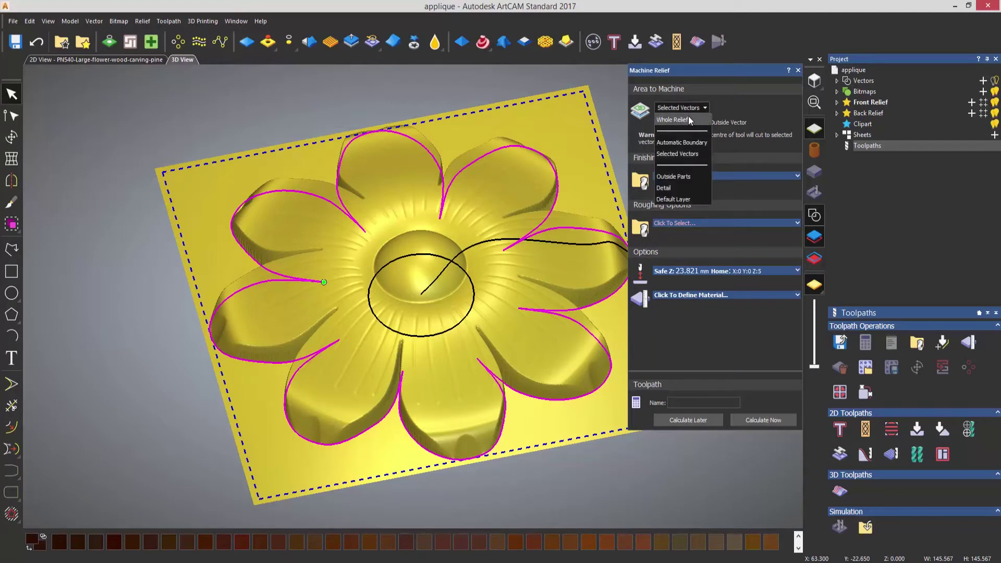
pyautogui.click(684, 116)
pyautogui.click(816, 215)
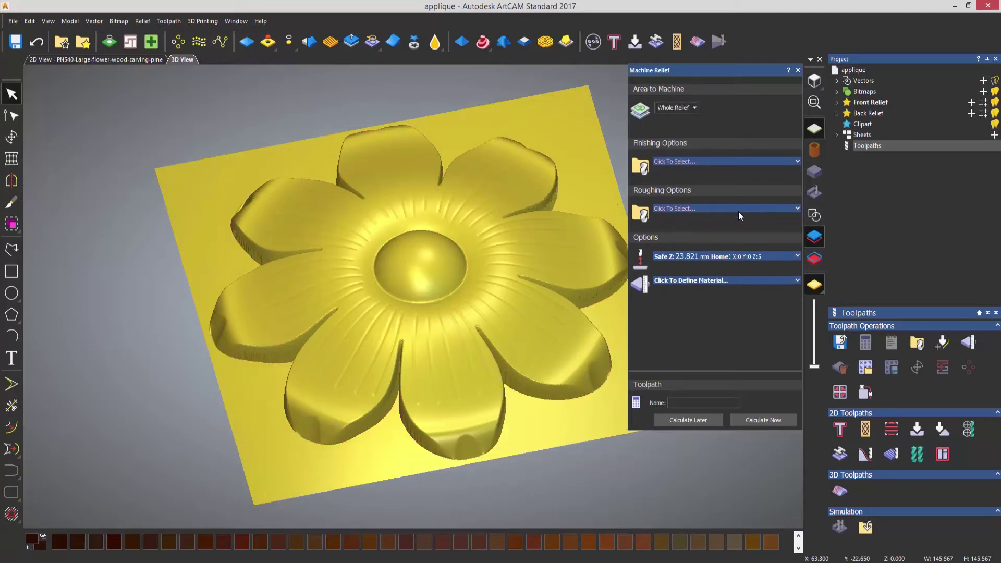
# Give the finishing pass a Ball Nose 3 mm tool and the Spiral (Classic) clearance strategy.
pyautogui.moveTo(534, 362); pyautogui.dragTo(491, 365)
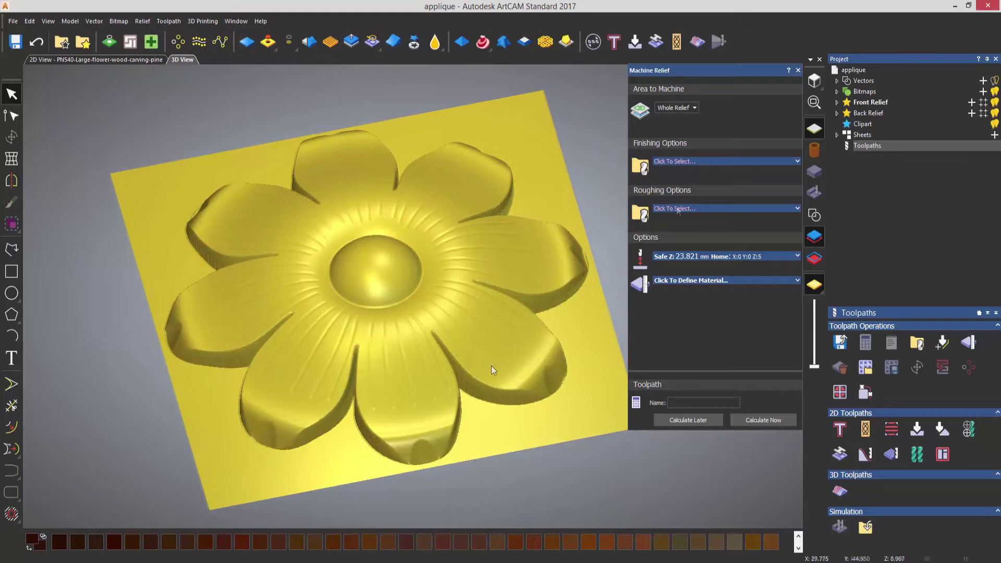
pyautogui.click(688, 160)
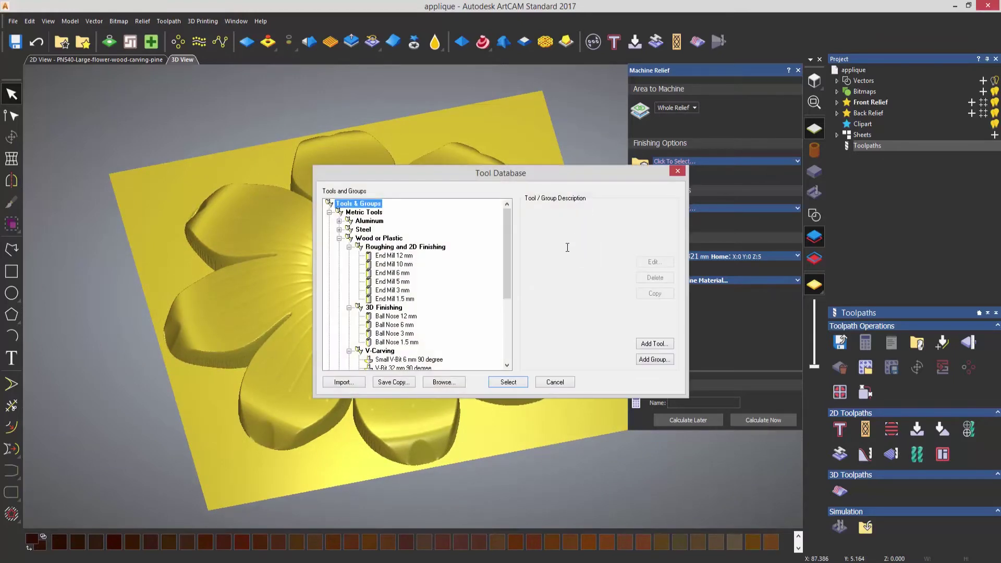
pyautogui.moveTo(506, 258)
pyautogui.mouseDown()
pyautogui.moveTo(508, 274)
pyautogui.moveTo(506, 266)
pyautogui.mouseUp()
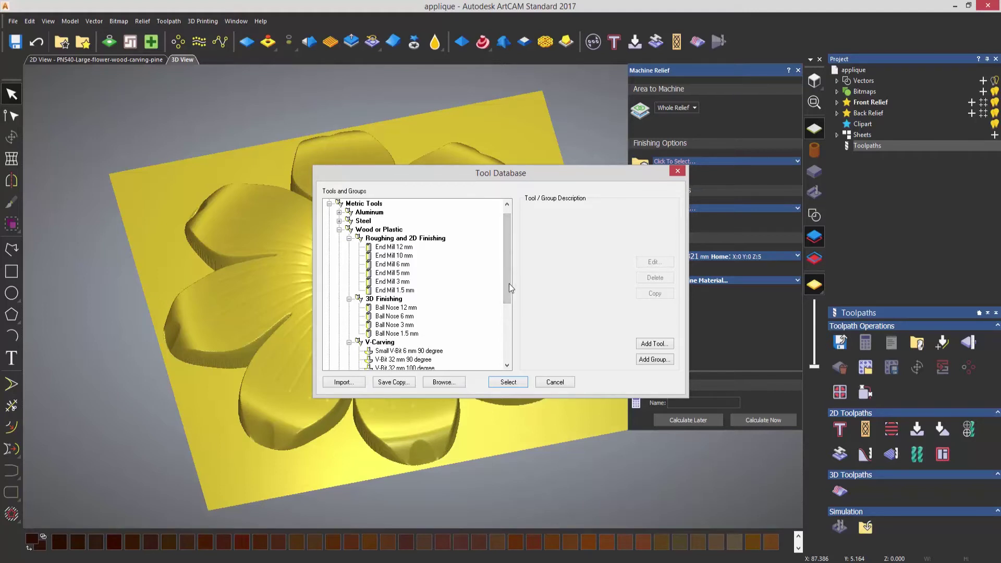
pyautogui.click(395, 325)
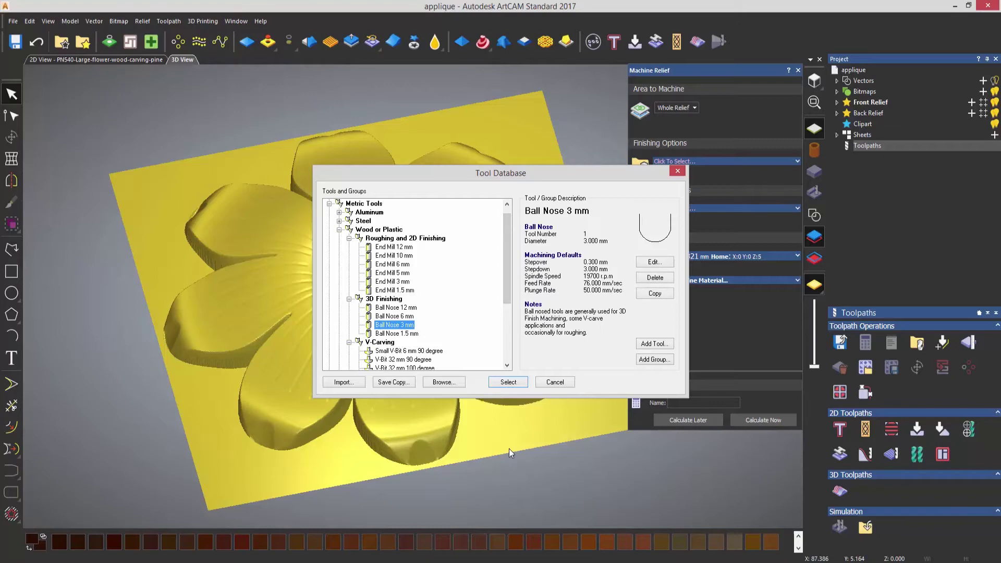
pyautogui.click(508, 382)
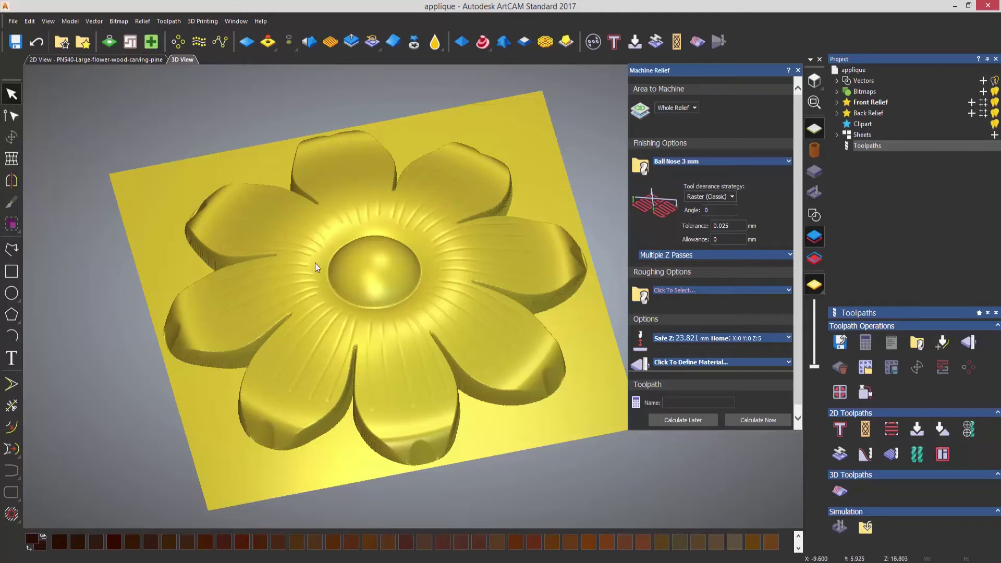
pyautogui.click(700, 197)
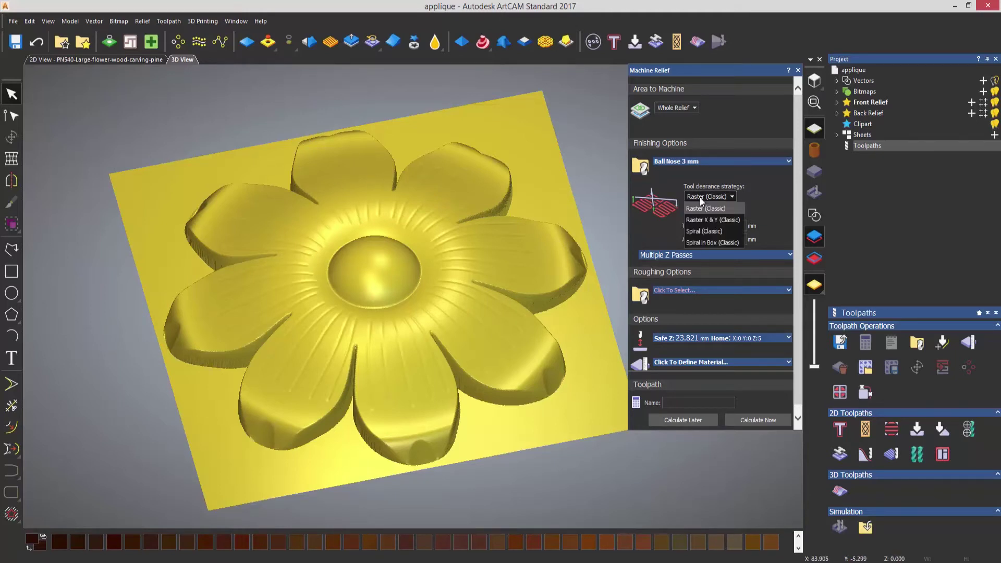
pyautogui.click(718, 232)
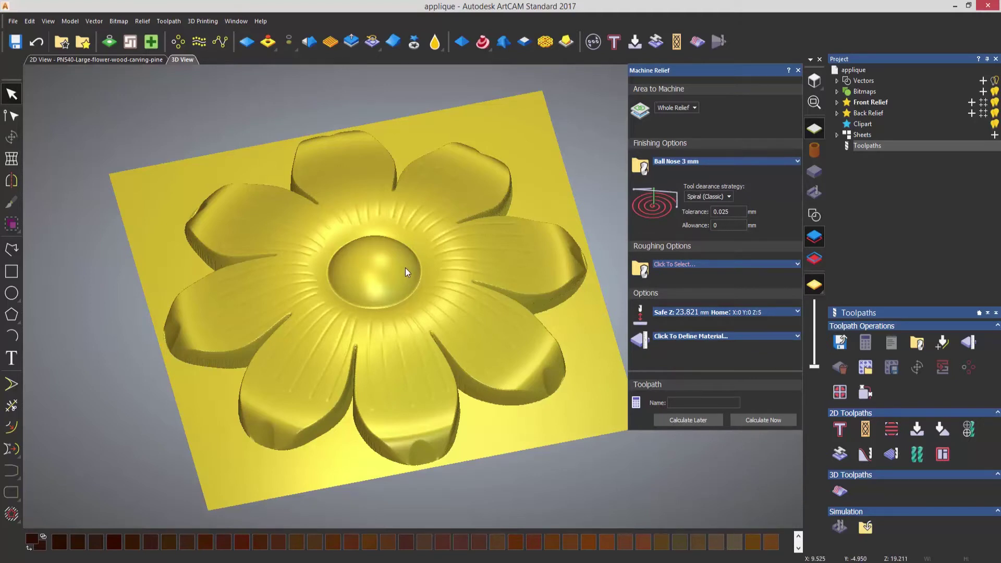
pyautogui.click(735, 163)
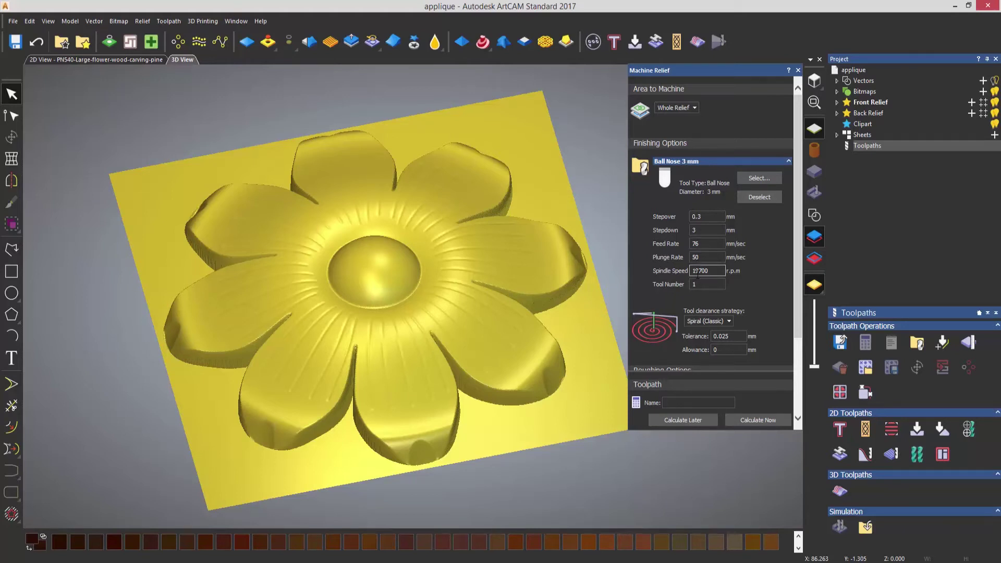
pyautogui.doubleClick(715, 216)
pyautogui.write('0.')
pyautogui.click(688, 161)
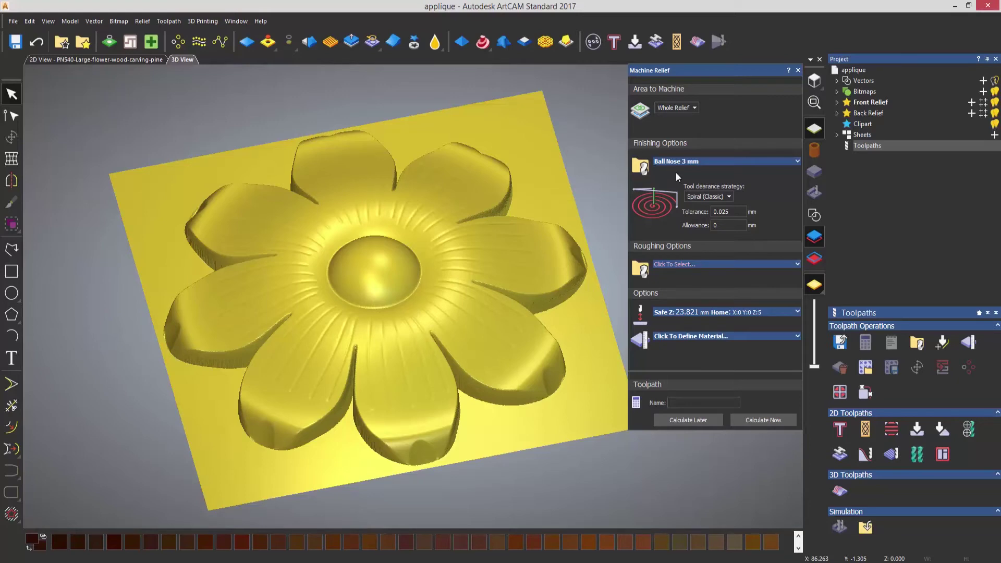
# Set the roughing pass to an End Mill 6 mm tool with a 2 mm stepdown.
pyautogui.click(679, 264)
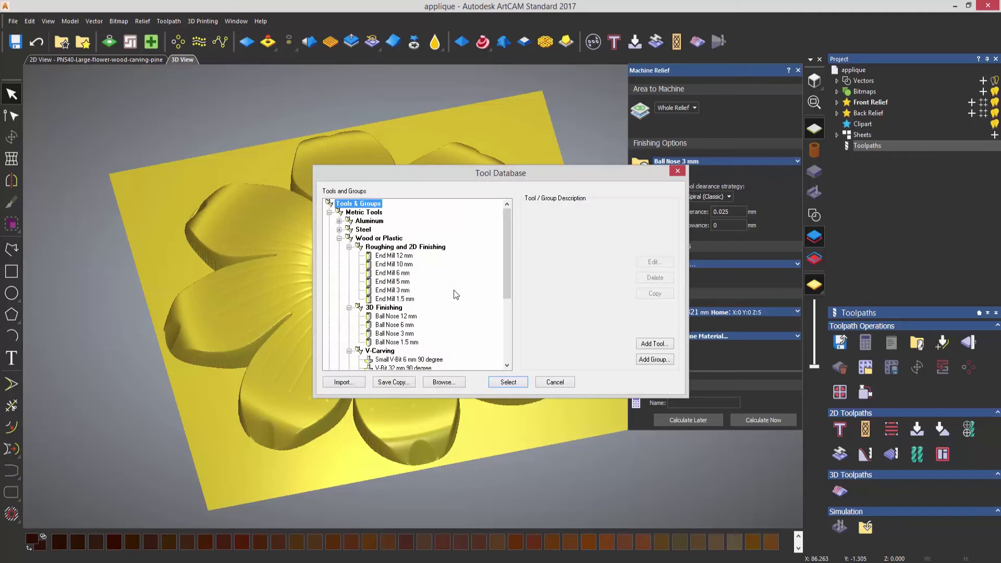
pyautogui.click(406, 273)
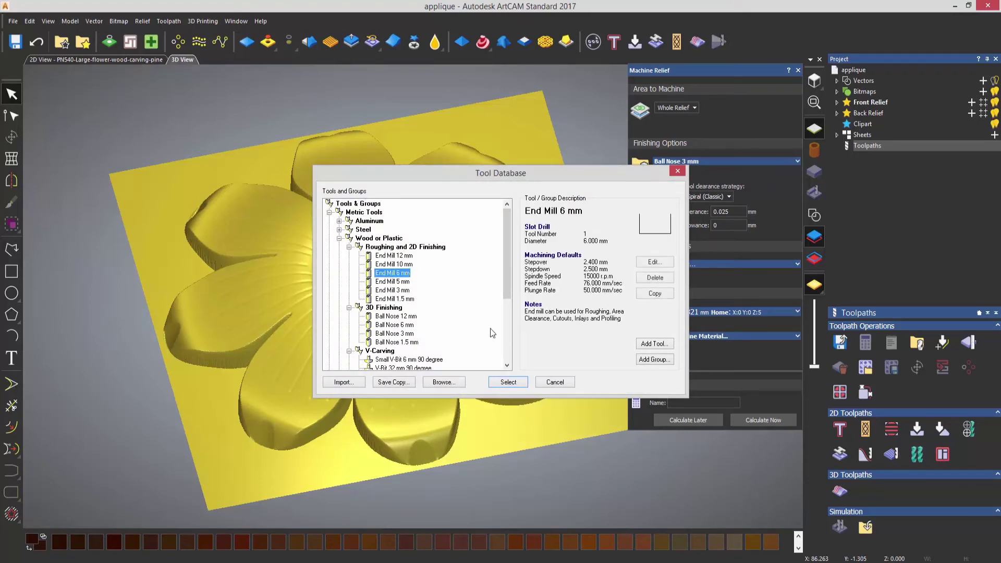
pyautogui.click(509, 382)
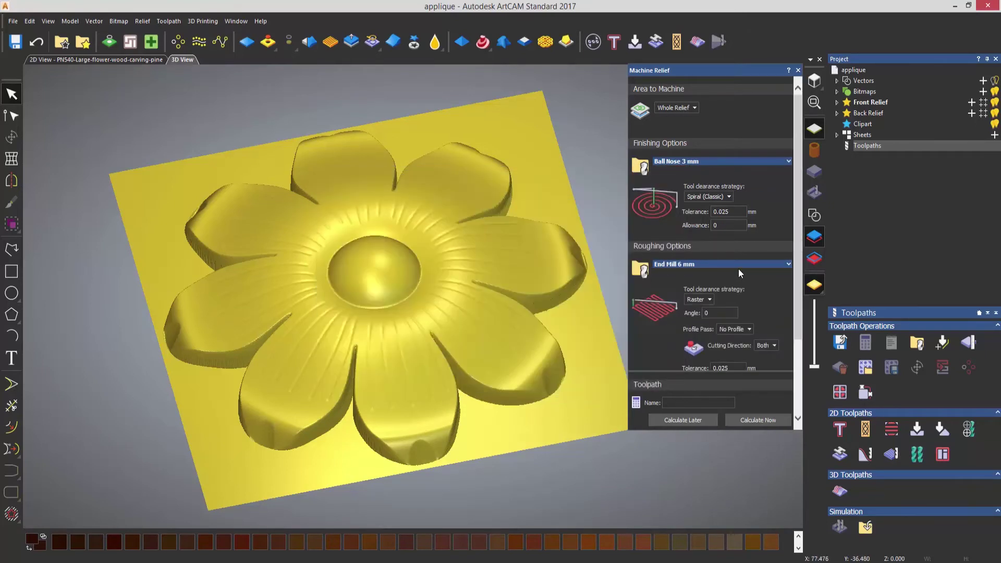
pyautogui.click(740, 265)
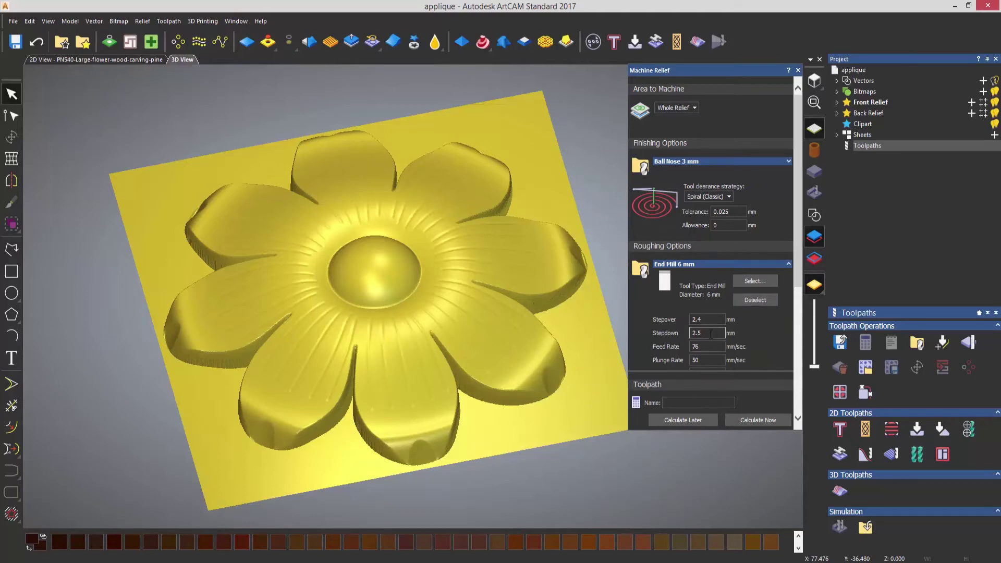
pyautogui.doubleClick(711, 333)
pyautogui.write('2')
pyautogui.click(699, 264)
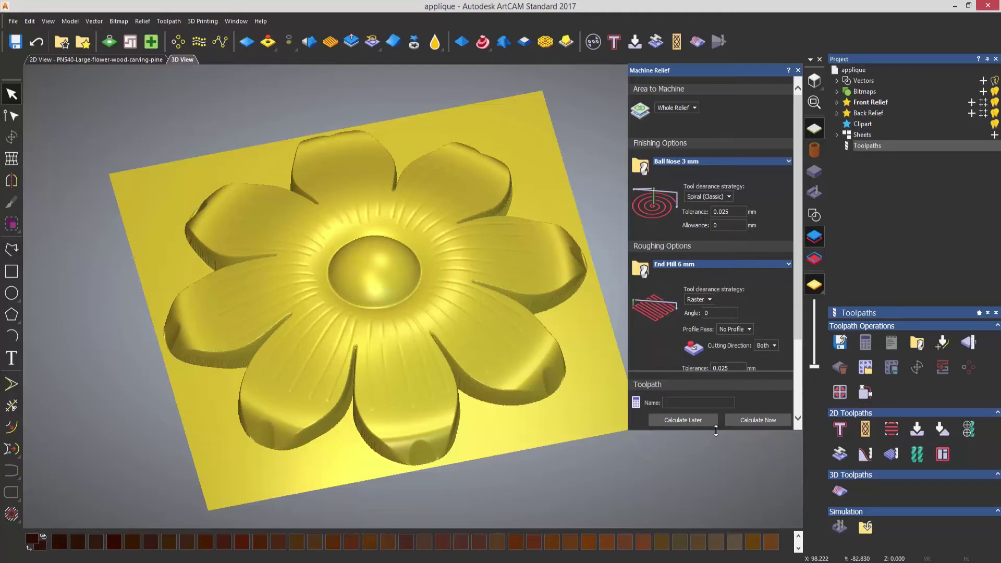
pyautogui.moveTo(716, 431); pyautogui.dragTo(716, 524)
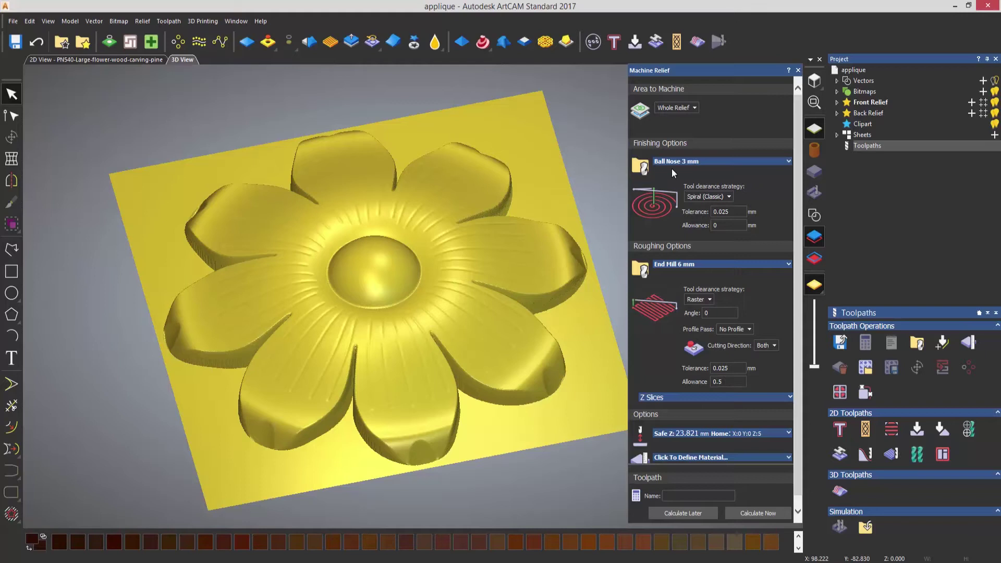
pyautogui.scroll(-1, 796, 411)
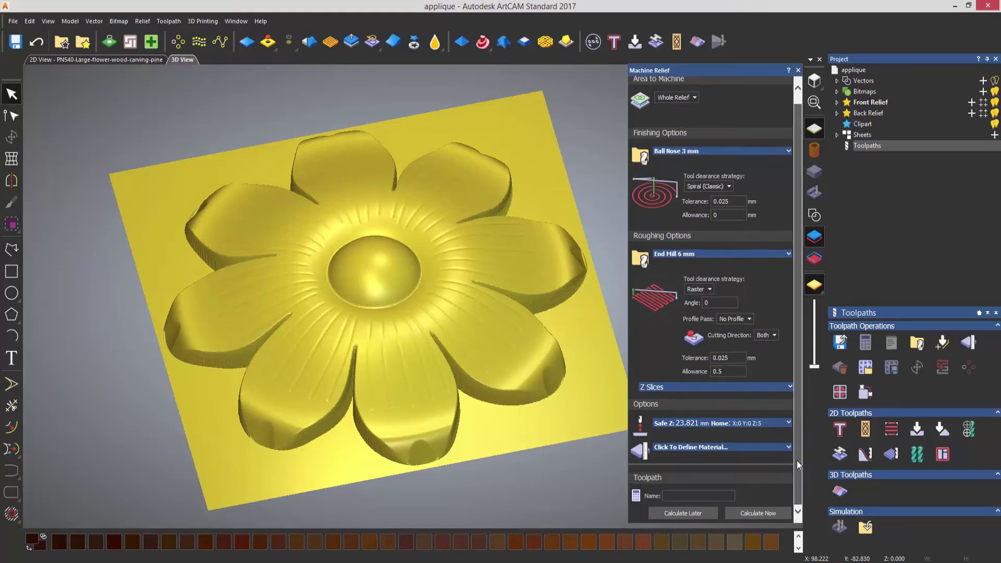
# Set the material thickness to 25 mm in Material Setup.
pyautogui.click(691, 446)
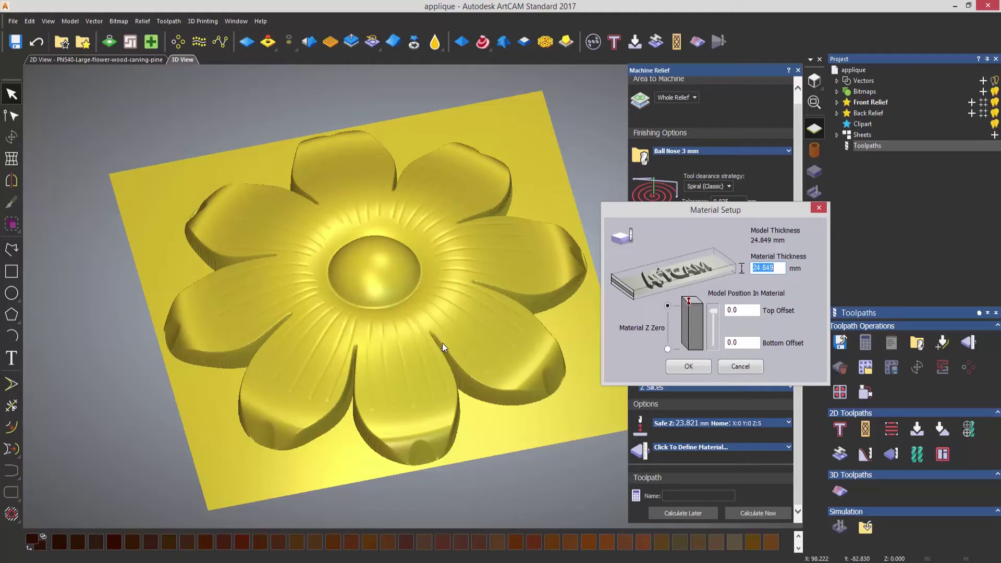
pyautogui.write('25')
pyautogui.click(687, 367)
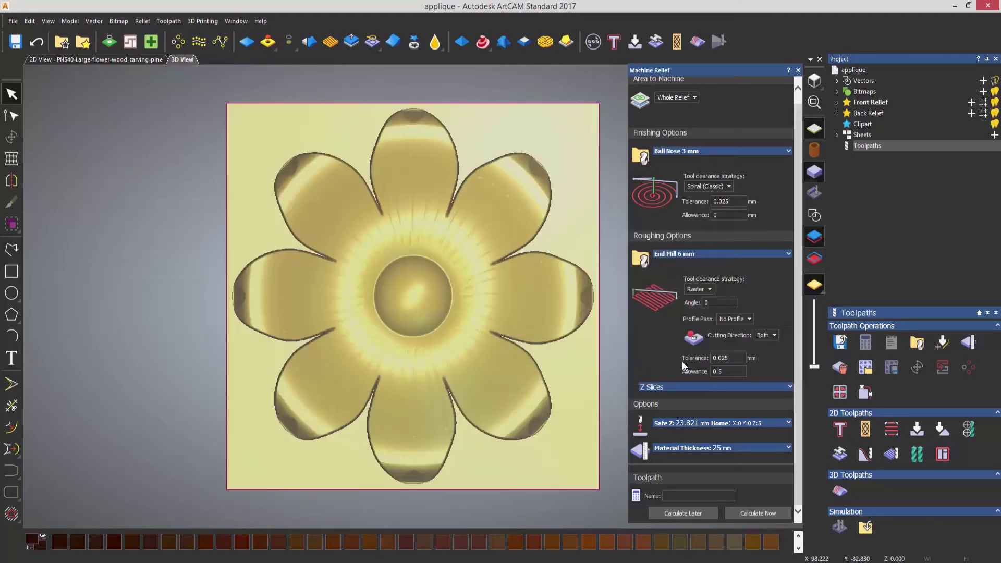
# Calculate the Machine Relief toolpath and view it over the relief block in 3D.
pyautogui.click(752, 511)
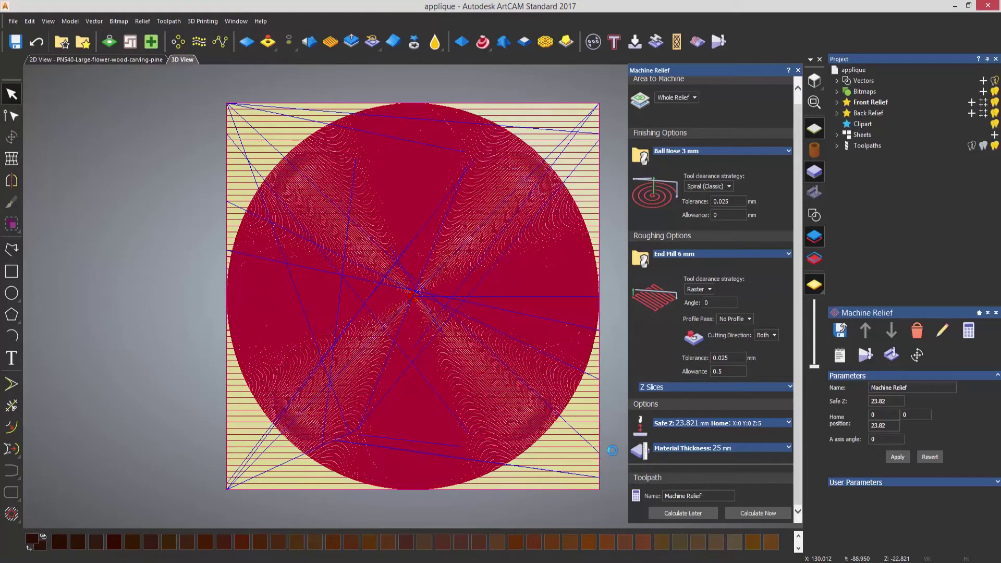
pyautogui.click(797, 70)
pyautogui.moveTo(502, 406); pyautogui.dragTo(578, 234)
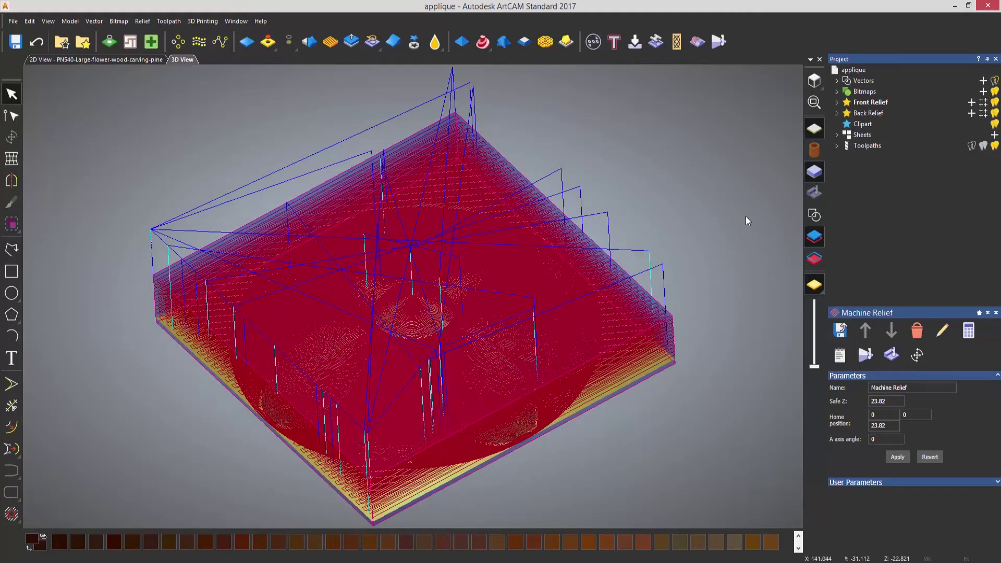
# Expand Toolpaths, hide the Machine Relief toolpath and reveal its roughing and finishing passes.
pyautogui.click(836, 146)
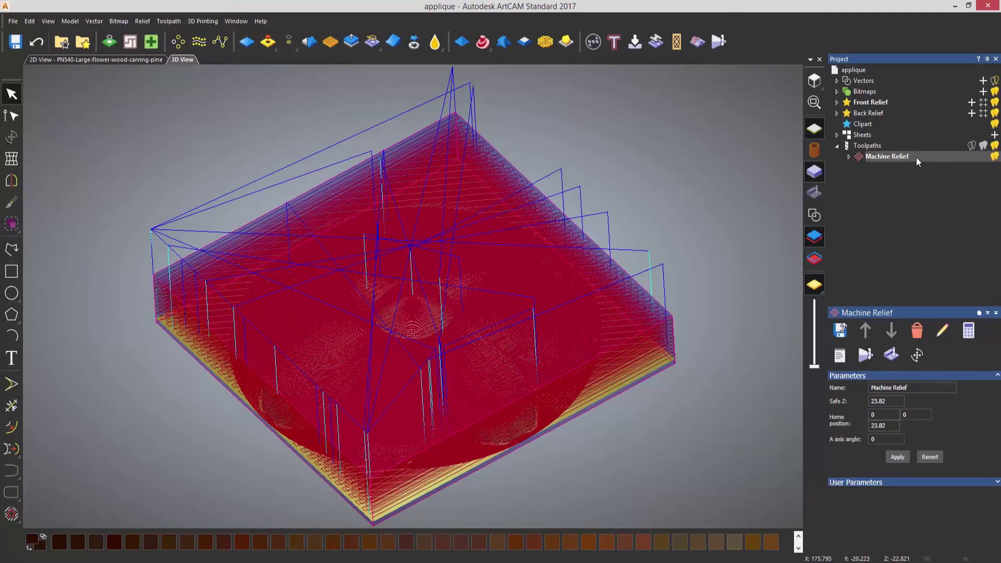
pyautogui.click(995, 156)
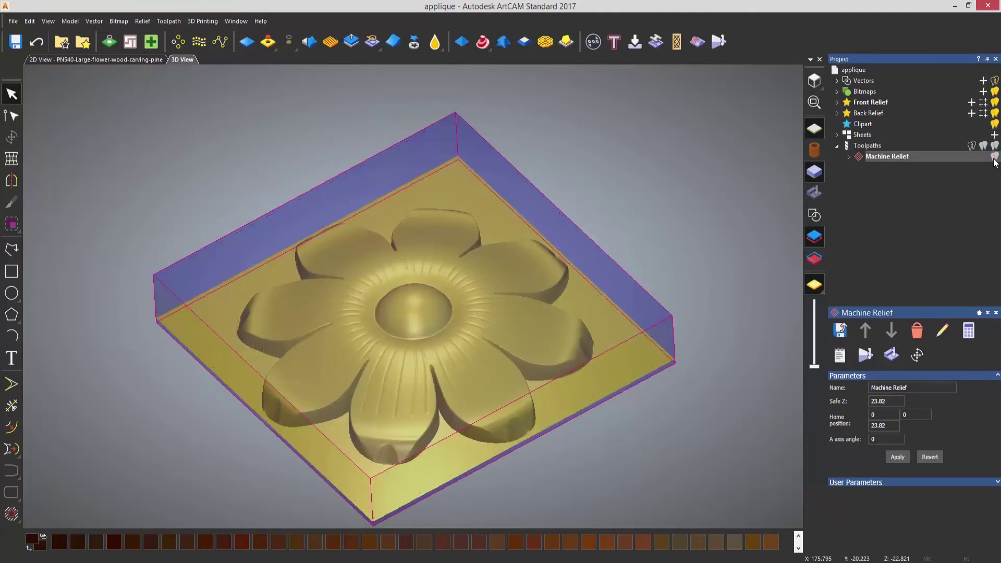
pyautogui.click(994, 158)
pyautogui.click(995, 158)
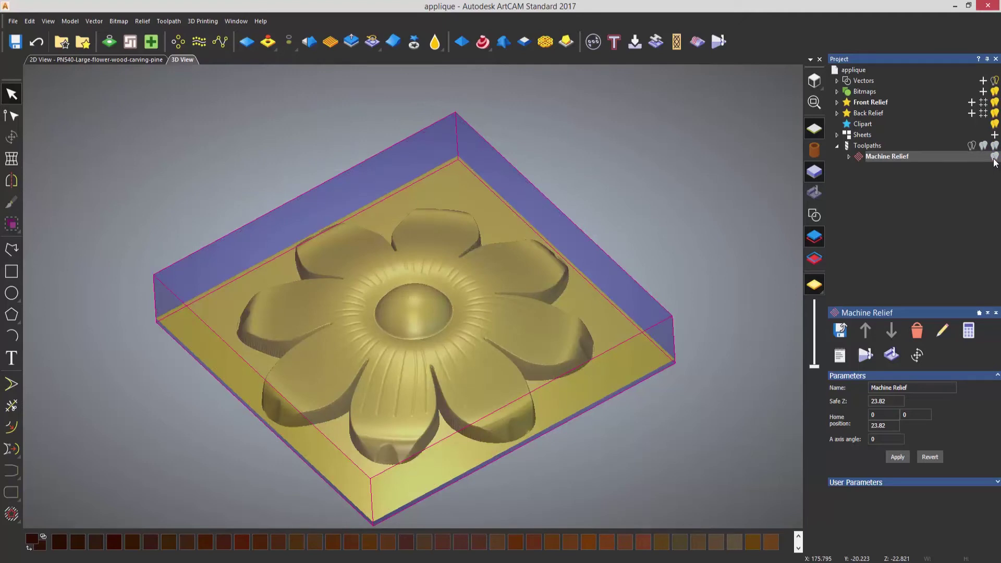
pyautogui.click(849, 156)
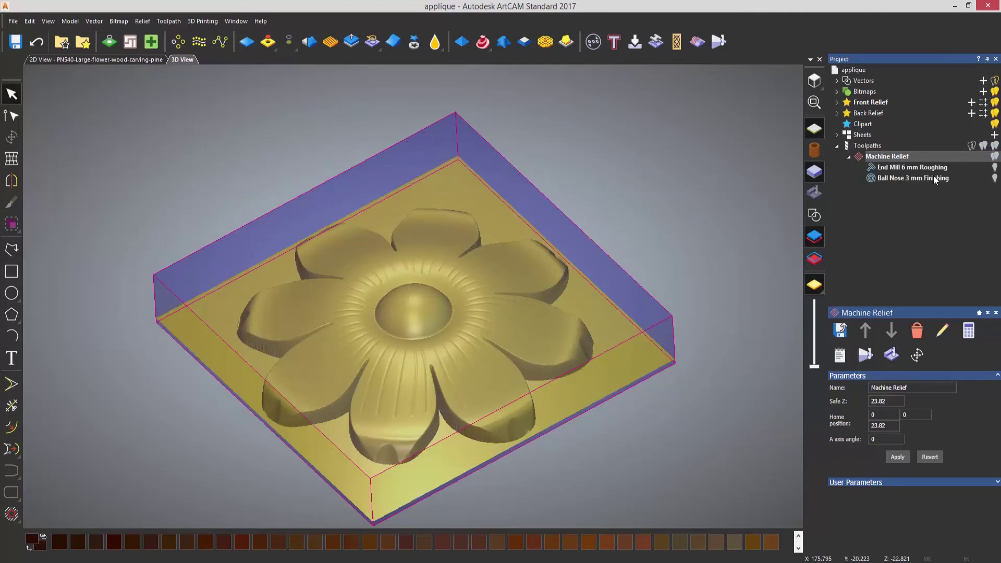
pyautogui.scroll(3, 409, 352)
pyautogui.scroll(2, 410, 352)
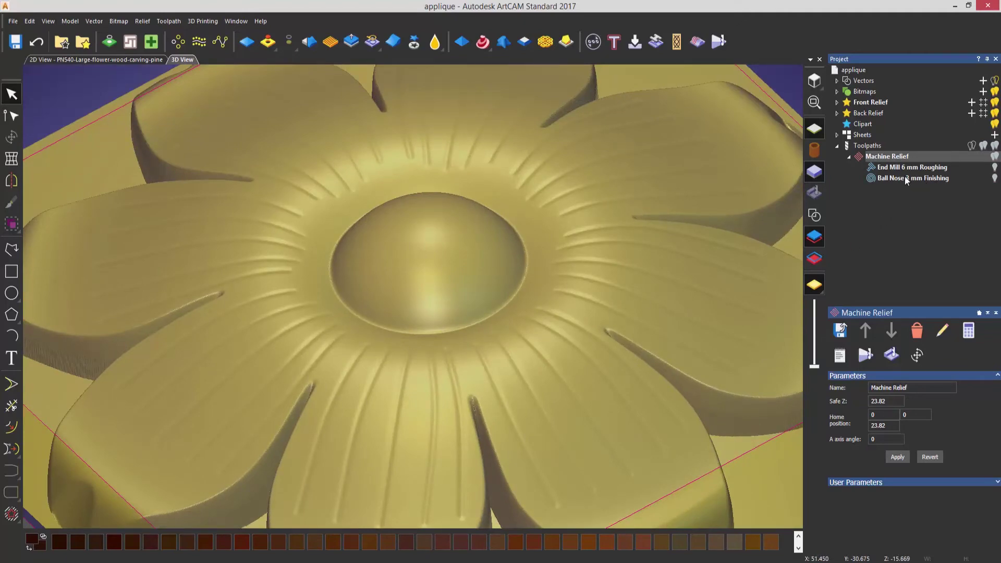
# Check the Ball Nose 3 mm finishing and End Mill 6 mm roughing paths, then hide both.
pyautogui.click(994, 179)
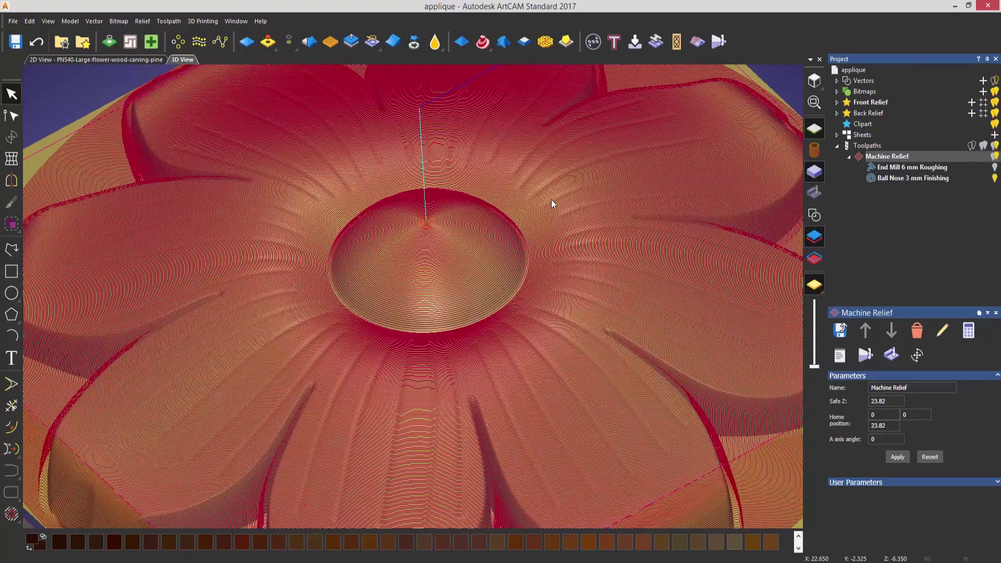
pyautogui.scroll(5, 516, 219)
pyautogui.scroll(1, 523, 220)
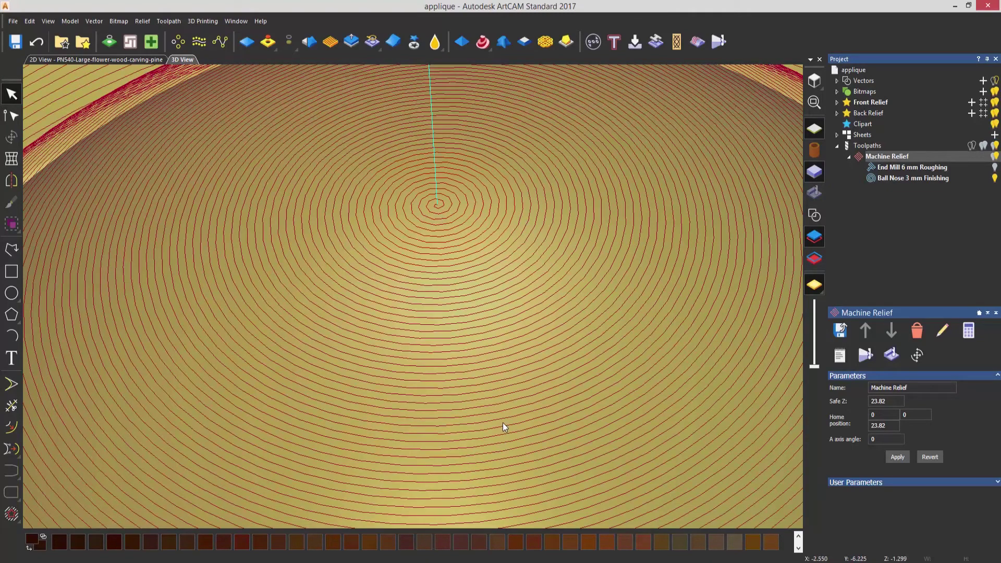
pyautogui.scroll(-8, 501, 421)
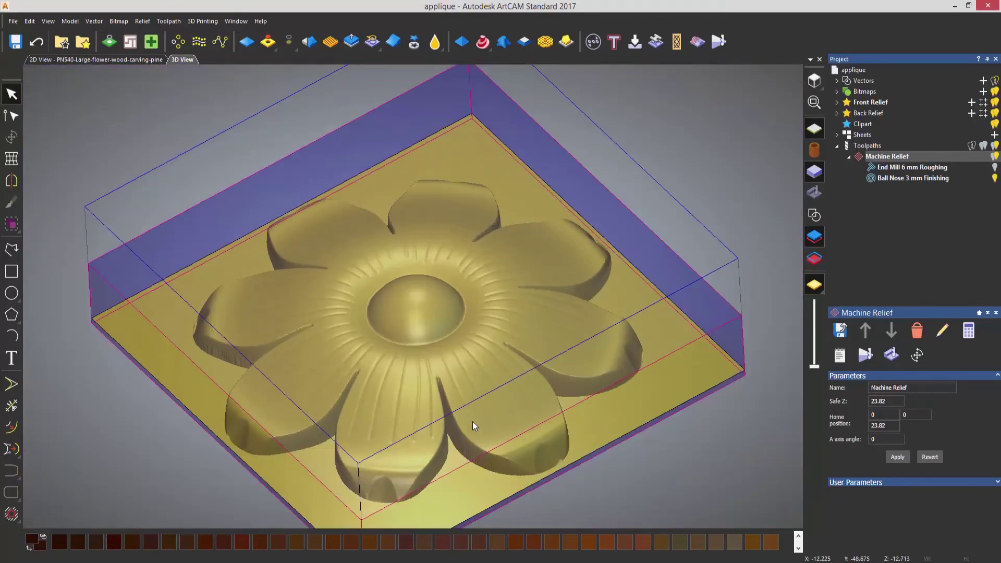
pyautogui.scroll(3, 470, 423)
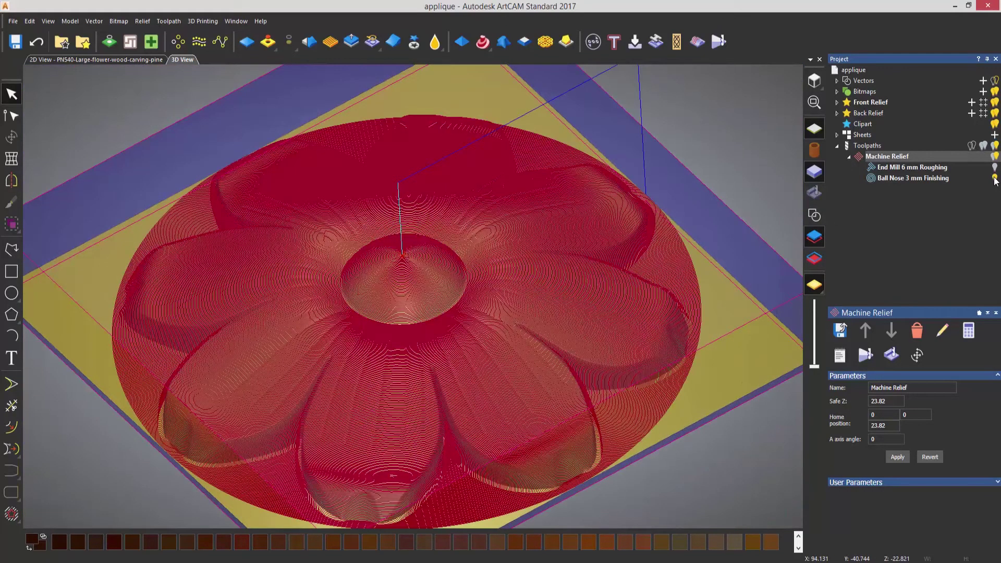
pyautogui.click(995, 179)
pyautogui.click(995, 167)
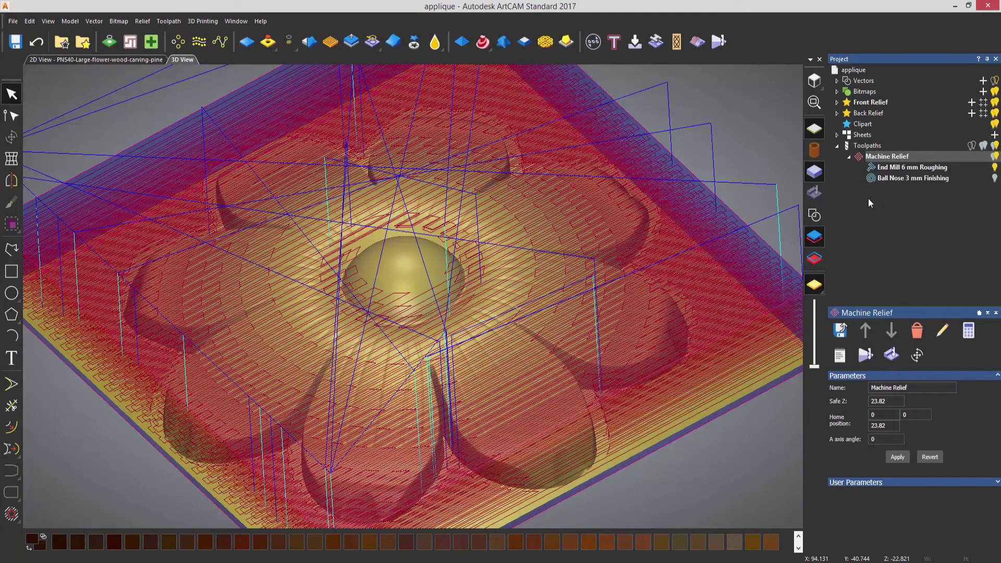
pyautogui.click(995, 168)
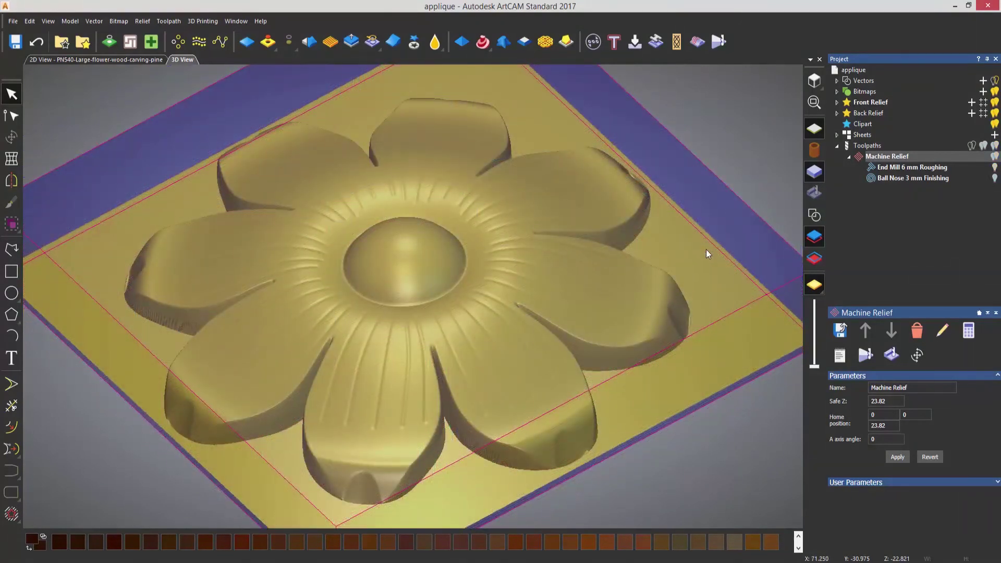
# Select the flower petal outline vectors and hide the vectors again.
pyautogui.click(814, 237)
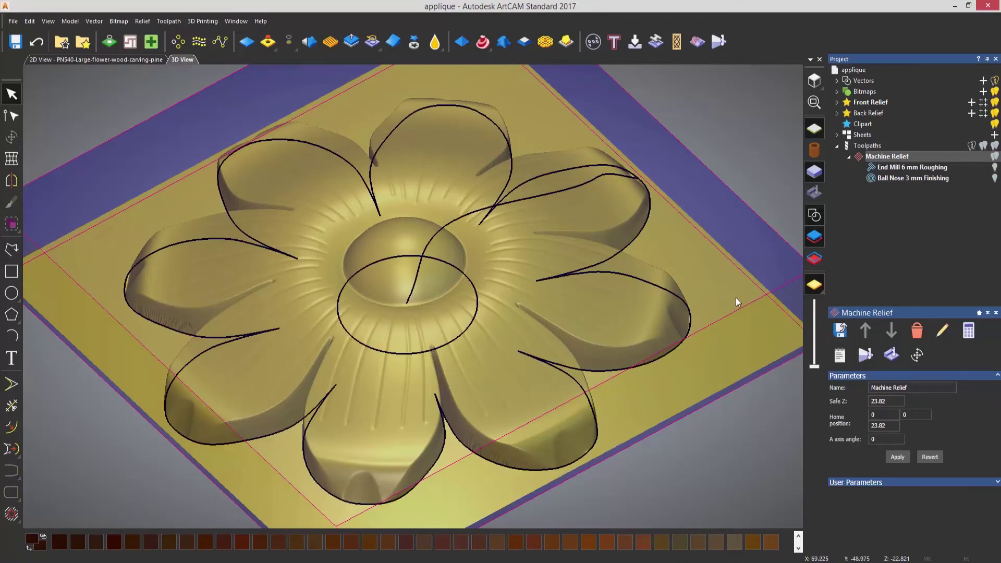
pyautogui.click(692, 321)
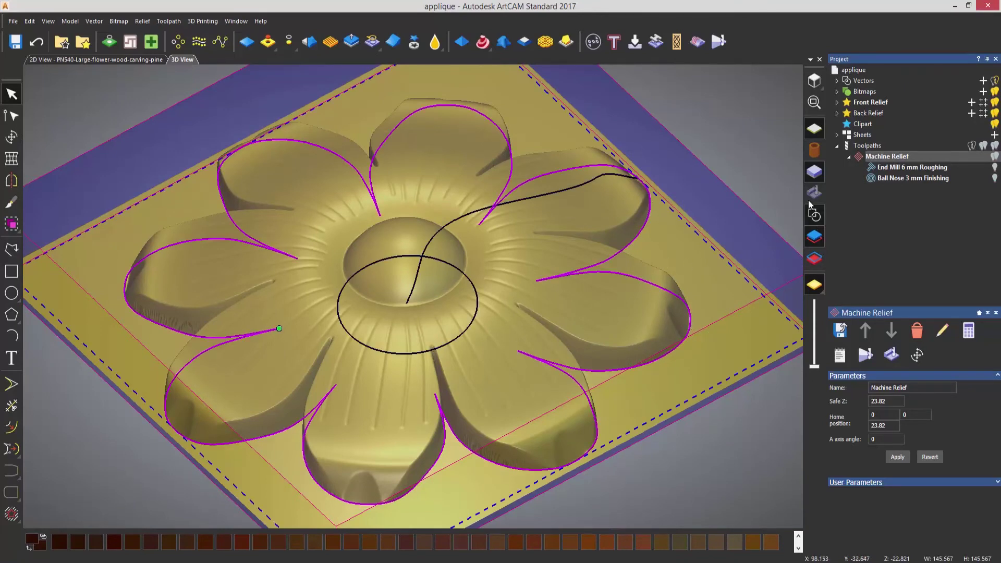
pyautogui.click(814, 236)
pyautogui.click(866, 147)
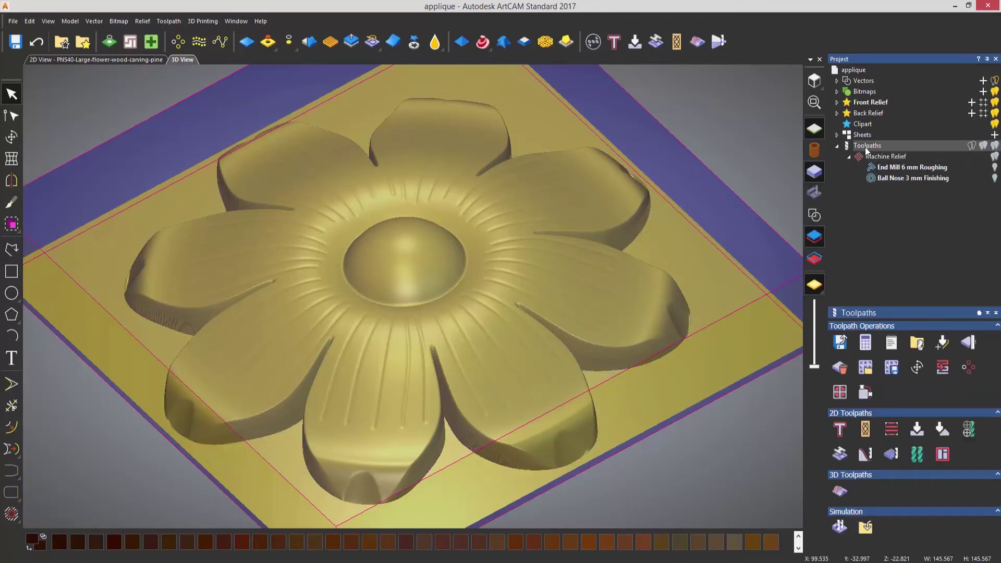
# Set up an outside Profile cut with no bridges using an End Mill 3 mm cutter.
pyautogui.click(840, 430)
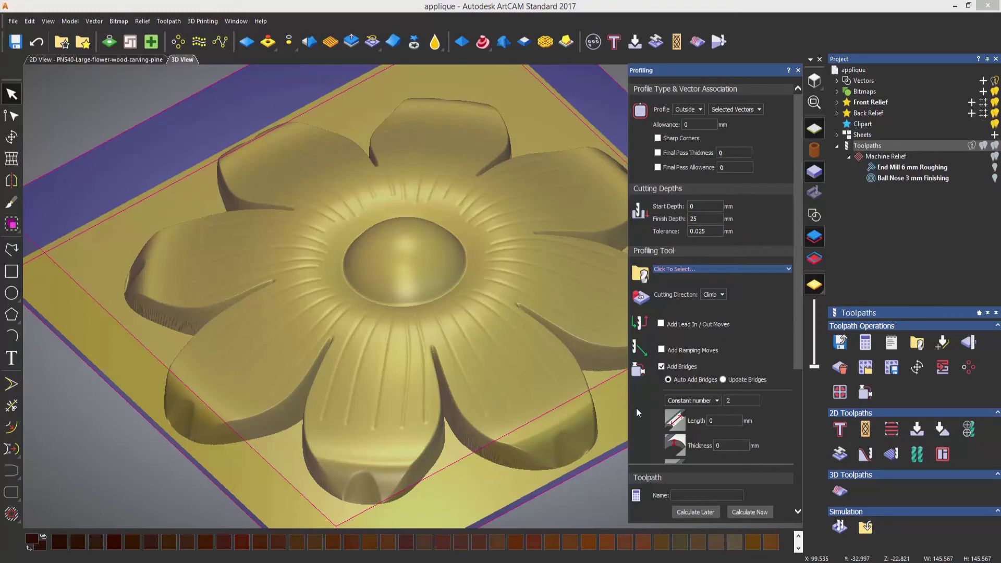
pyautogui.click(661, 367)
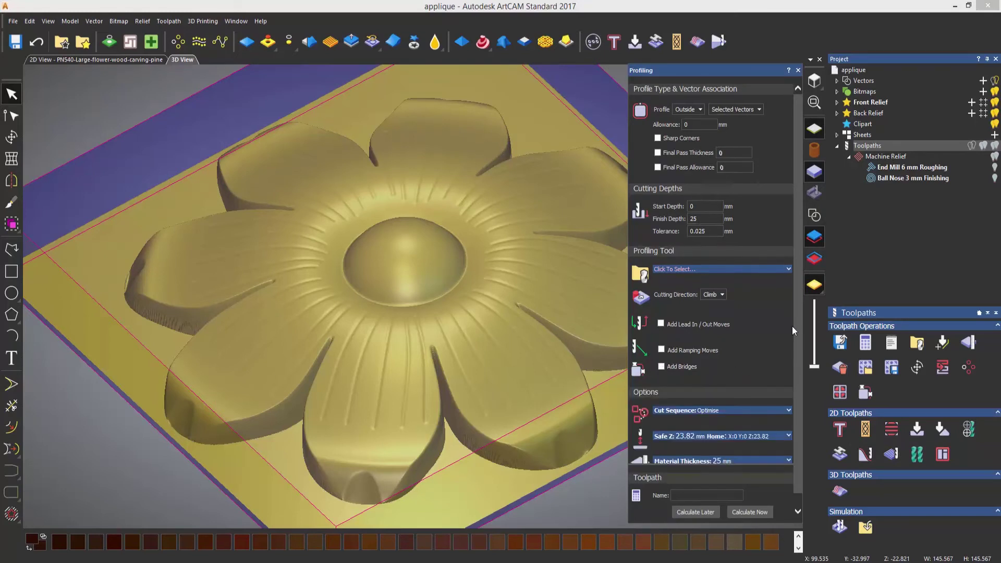
pyautogui.click(712, 270)
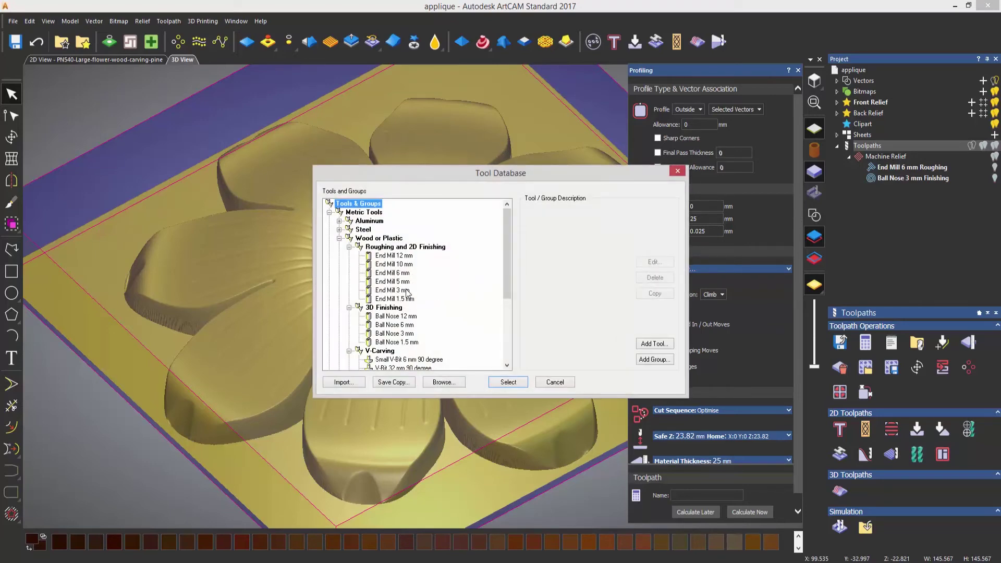
pyautogui.doubleClick(396, 291)
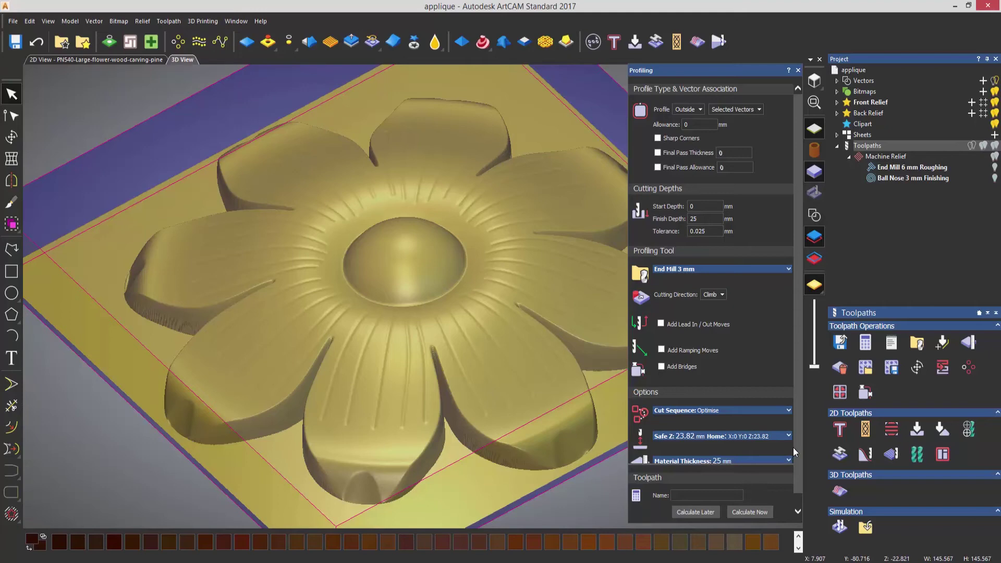
pyautogui.moveTo(794, 448); pyautogui.dragTo(794, 477)
# Calculate the Profile toolpath, close its settings and hide it from the 3D view.
pyautogui.click(765, 515)
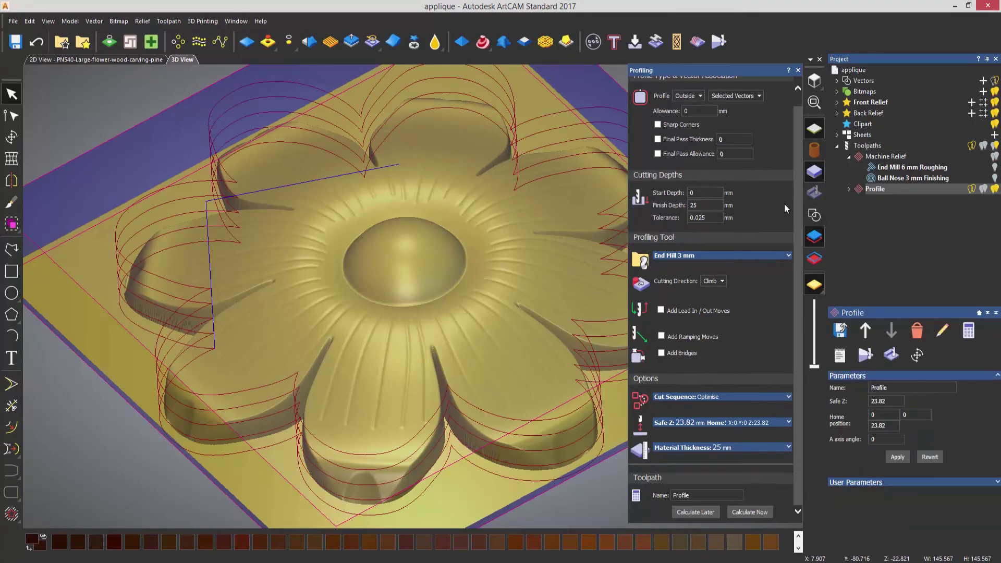
pyautogui.click(798, 71)
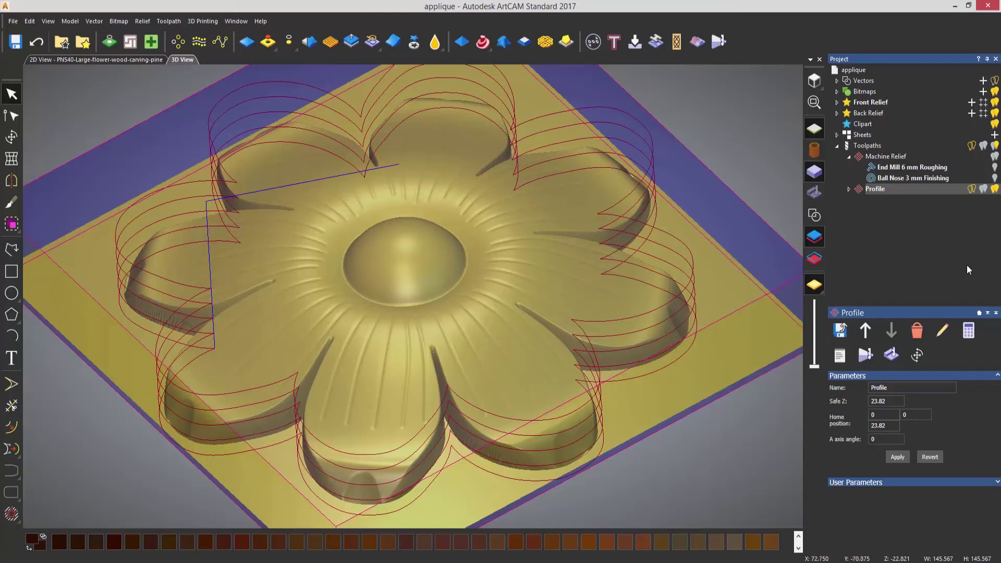
pyautogui.click(994, 189)
pyautogui.click(993, 189)
pyautogui.click(994, 190)
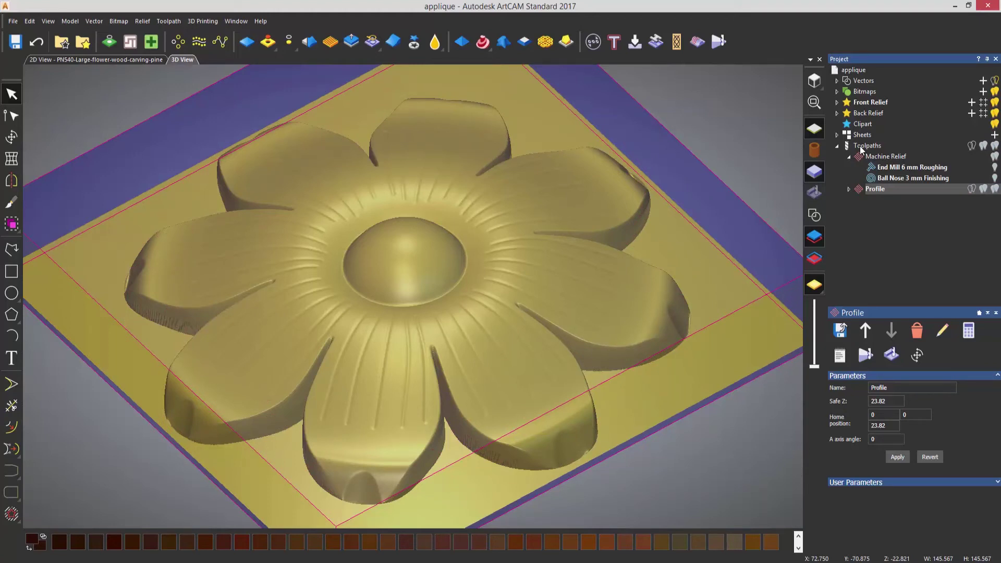
# Simulate all toolpaths, inspect the carved flower, then delete the simulation.
pyautogui.rightClick(859, 146)
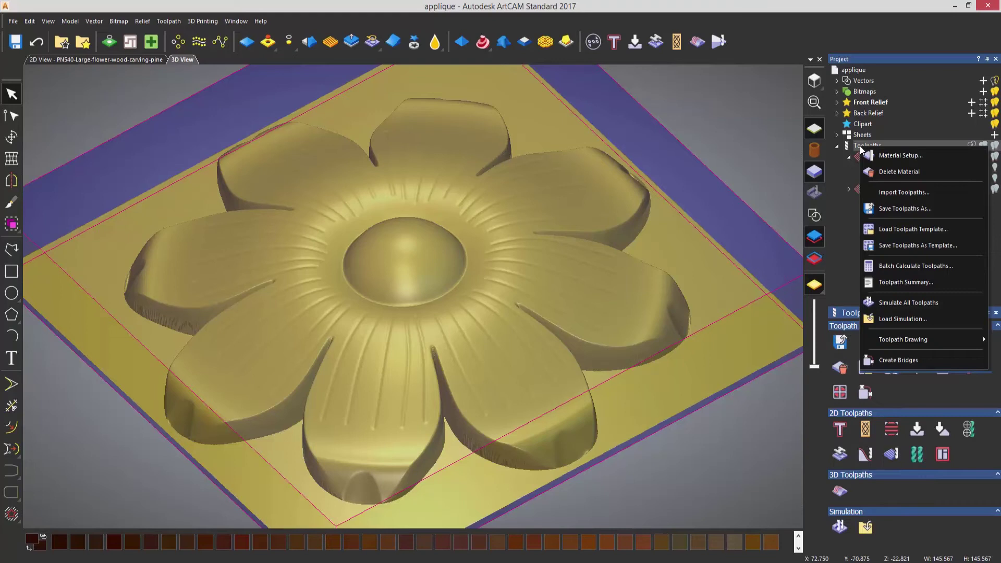
pyautogui.click(919, 306)
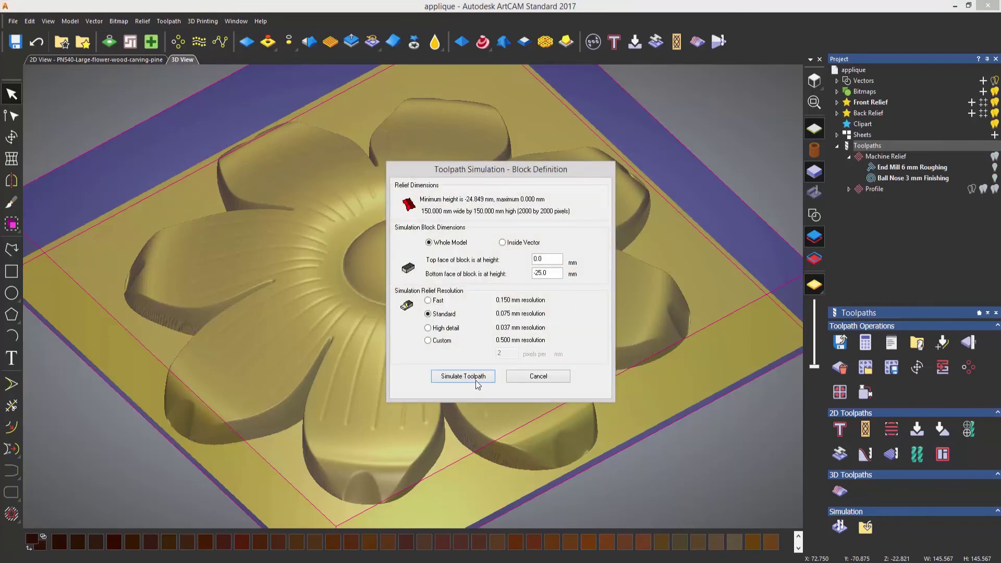
pyautogui.press('Return')
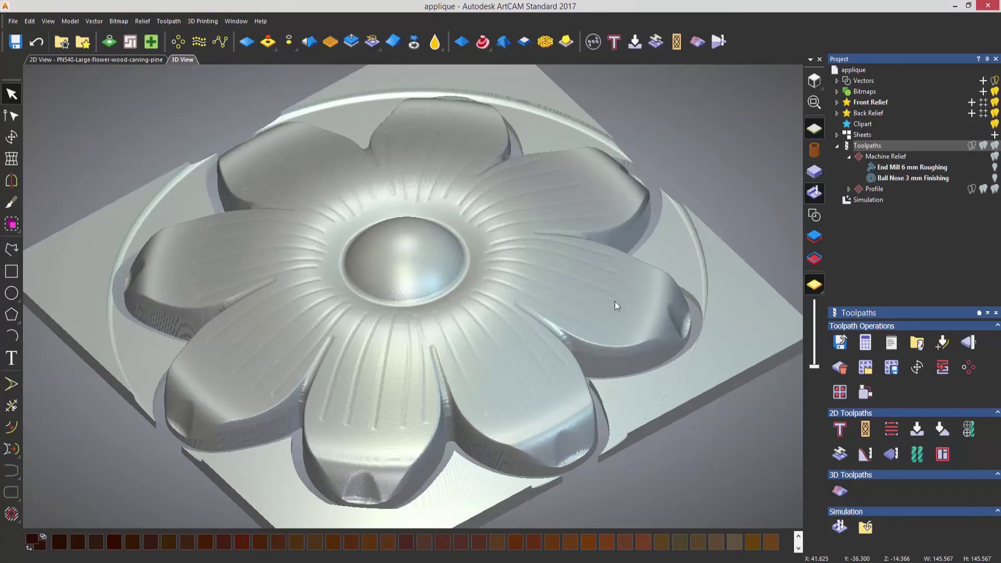
pyautogui.moveTo(615, 306); pyautogui.dragTo(499, 201)
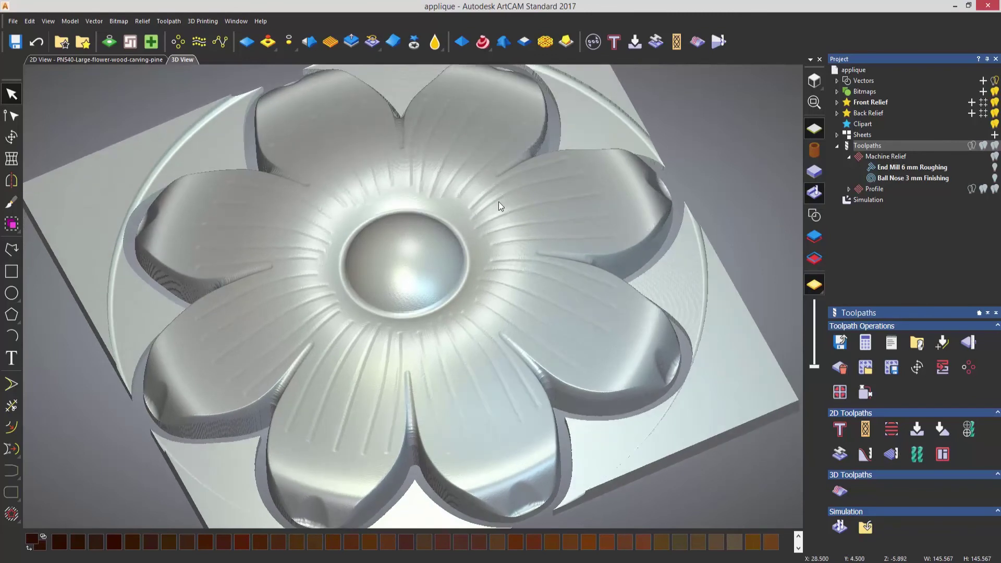
pyautogui.rightClick(867, 200)
pyautogui.click(890, 305)
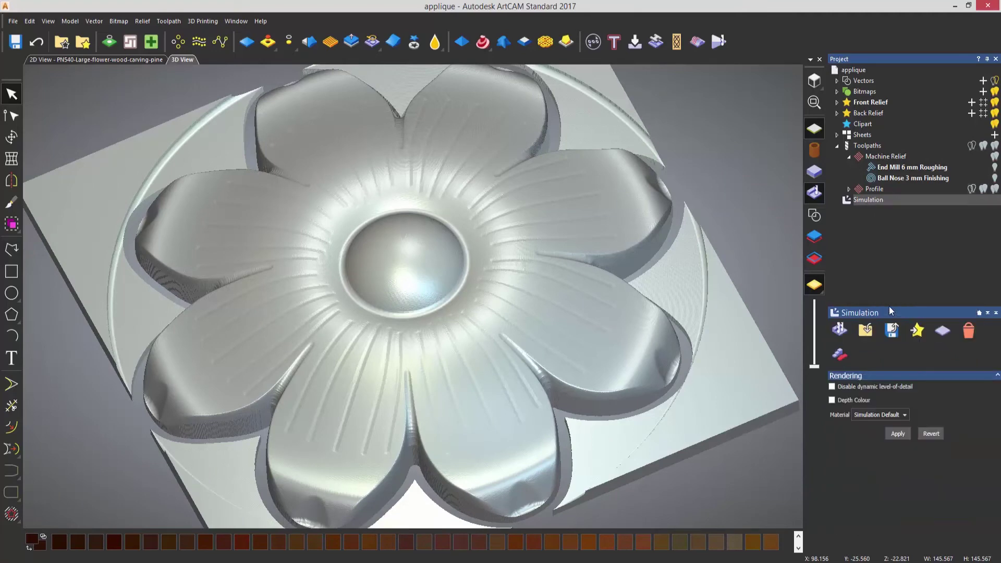
# Start a simulation of the Machine Relief toolpaths, accepting the block settings.
pyautogui.rightClick(878, 154)
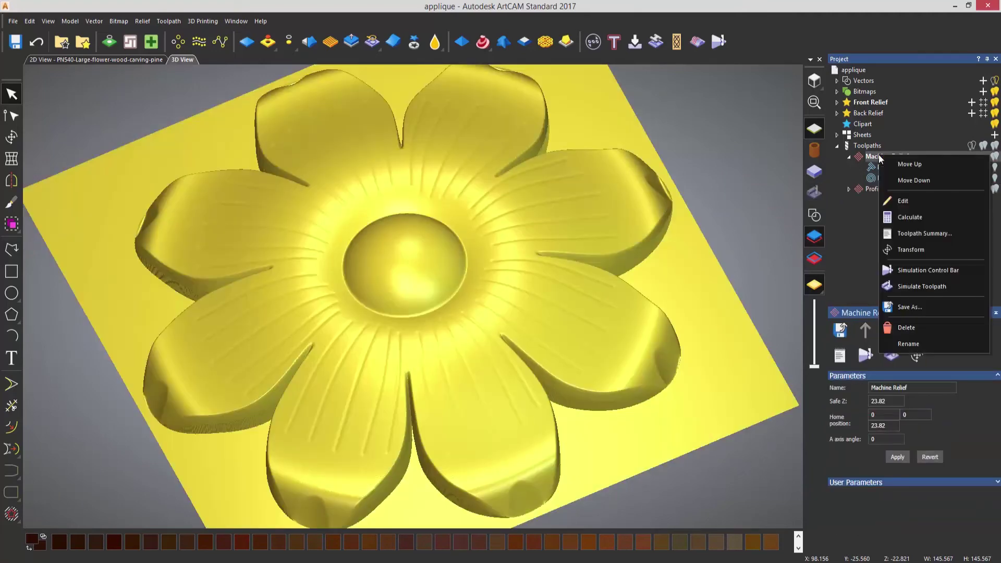
pyautogui.click(923, 271)
pyautogui.click(462, 374)
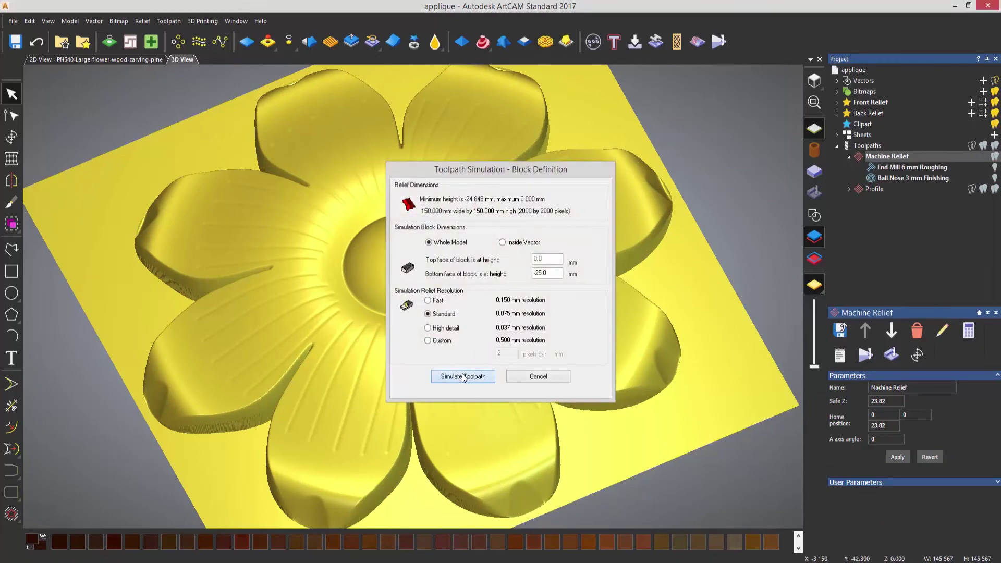
pyautogui.click(106, 187)
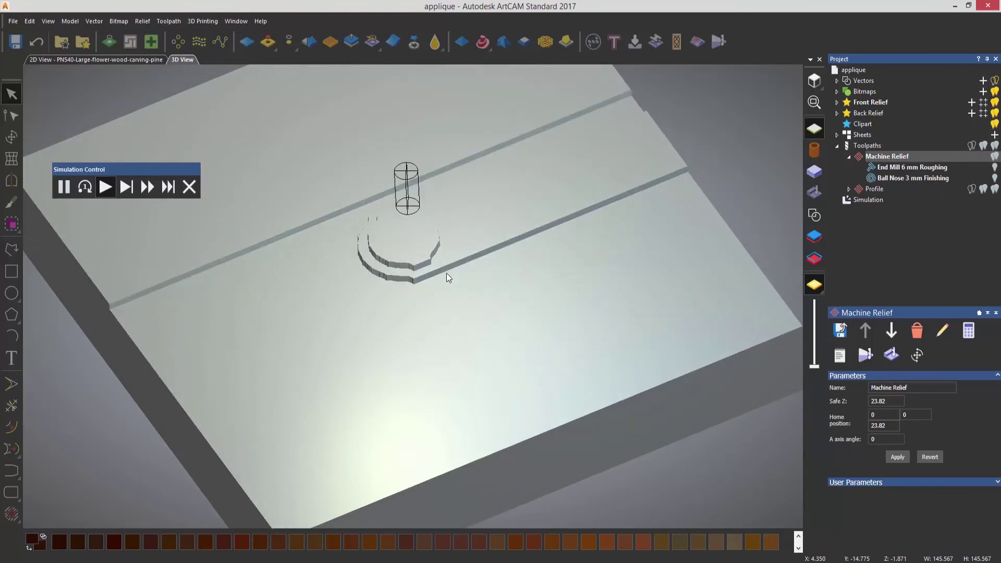
# Play the roughing and finishing passes through to completion, fast-forwarding through each.
pyautogui.moveTo(131, 168); pyautogui.dragTo(109, 79)
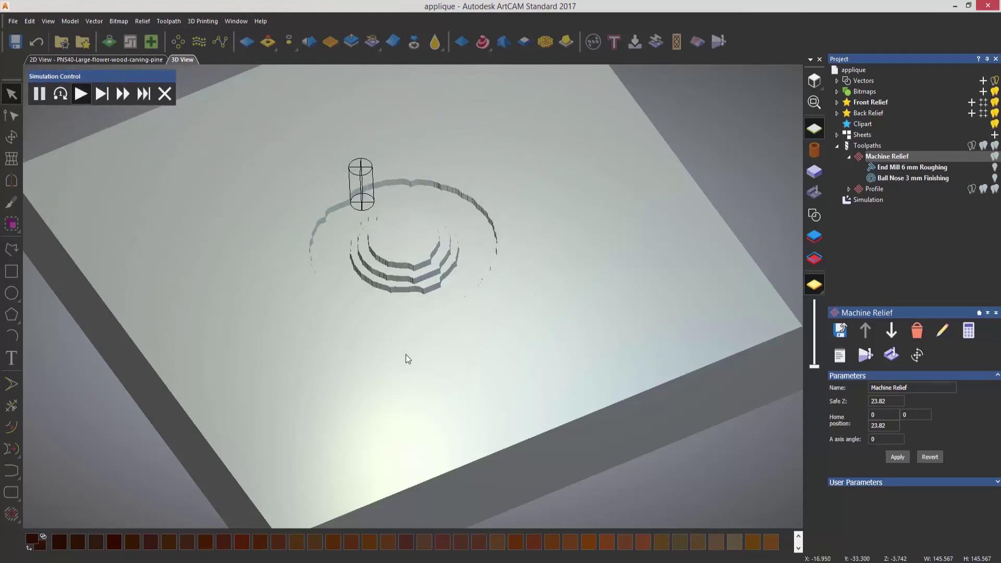
pyautogui.click(82, 95)
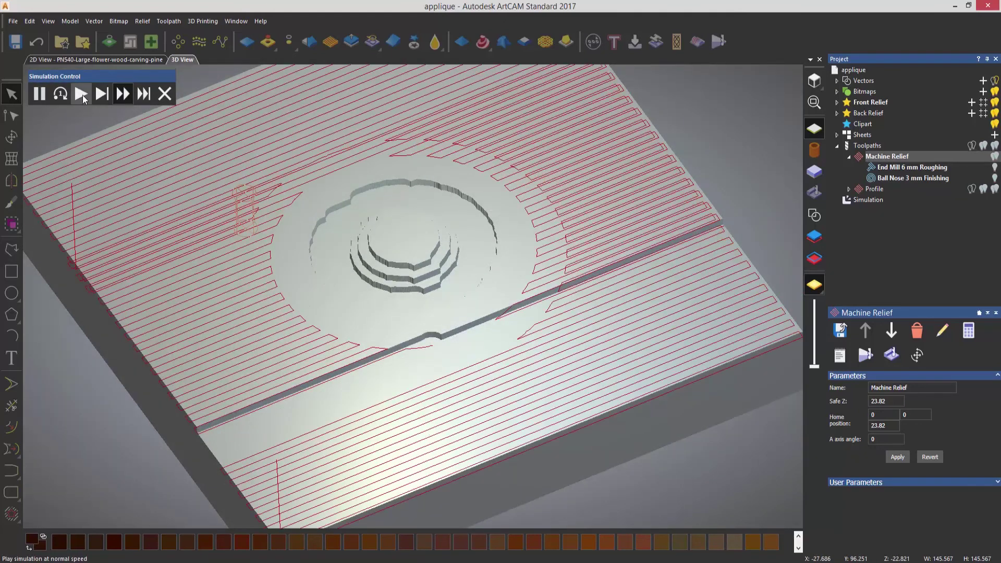
pyautogui.click(123, 95)
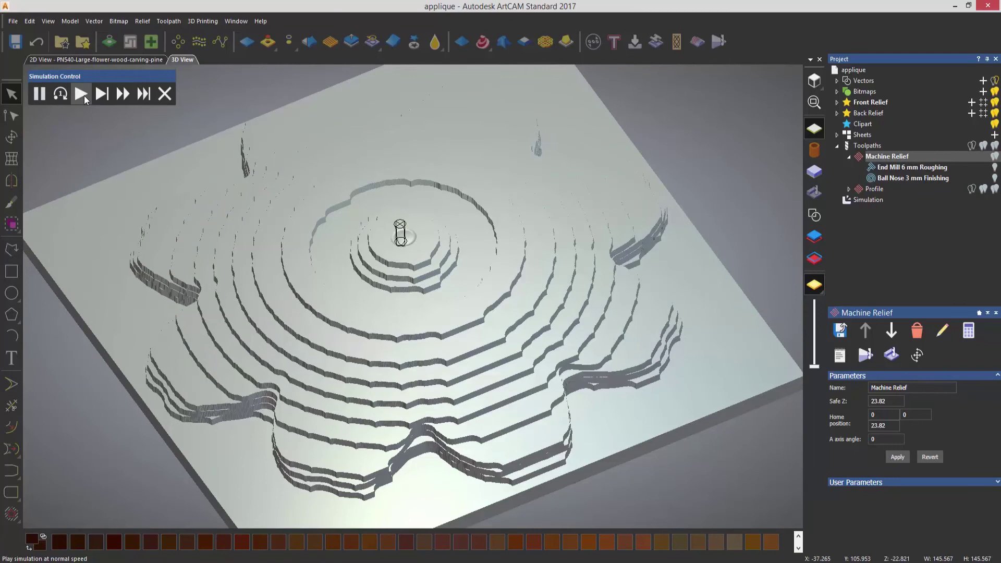
pyautogui.click(83, 95)
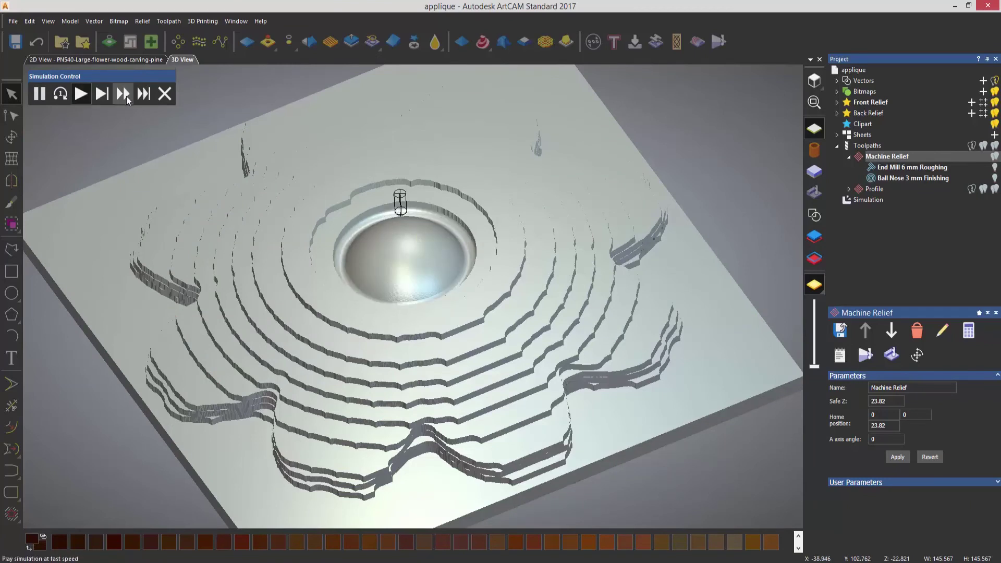
pyautogui.click(126, 96)
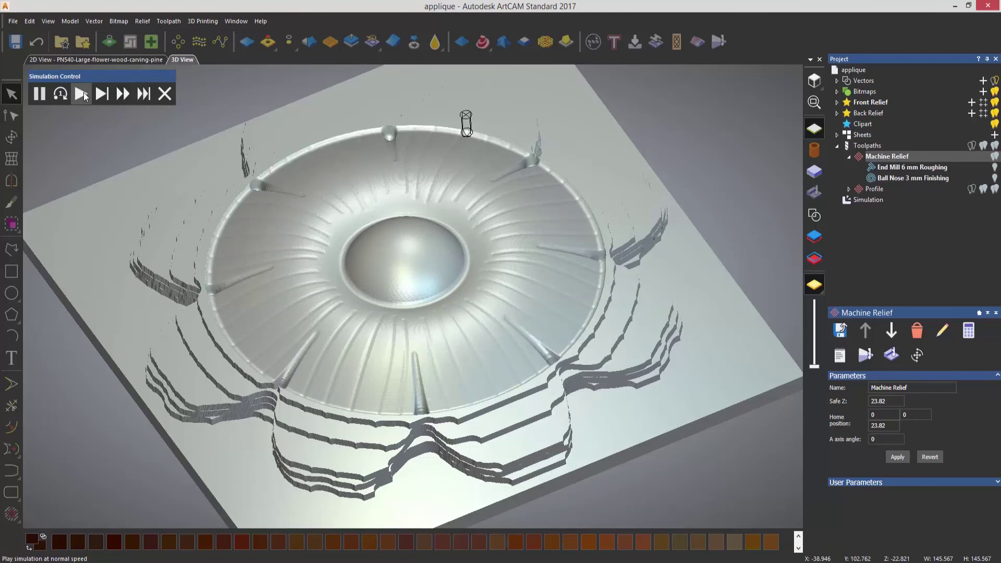
pyautogui.click(82, 93)
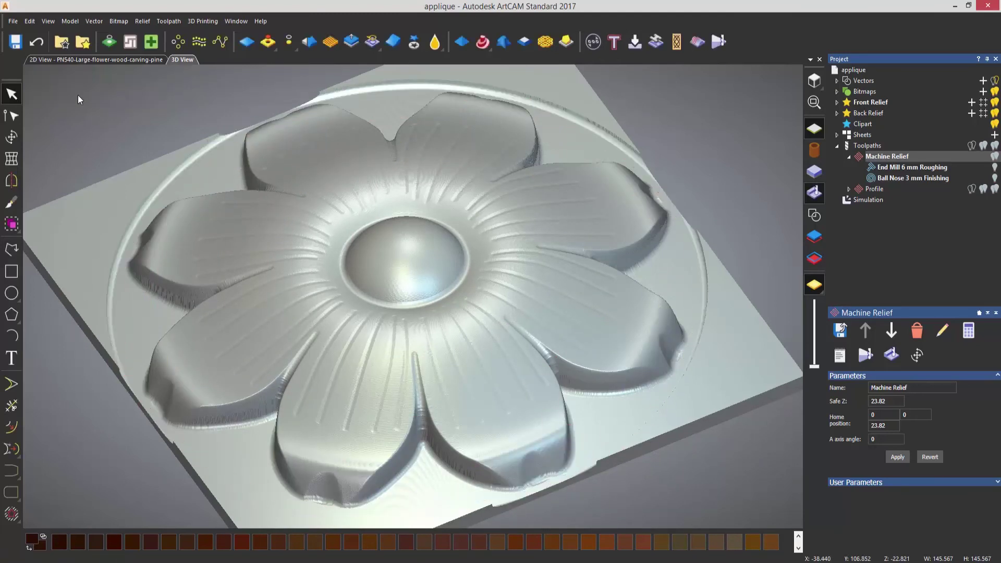
# Simulate the Profile cut-out around the petals, orbit to inspect it, and select Simulation in the Project tree.
pyautogui.rightClick(875, 189)
pyautogui.click(936, 306)
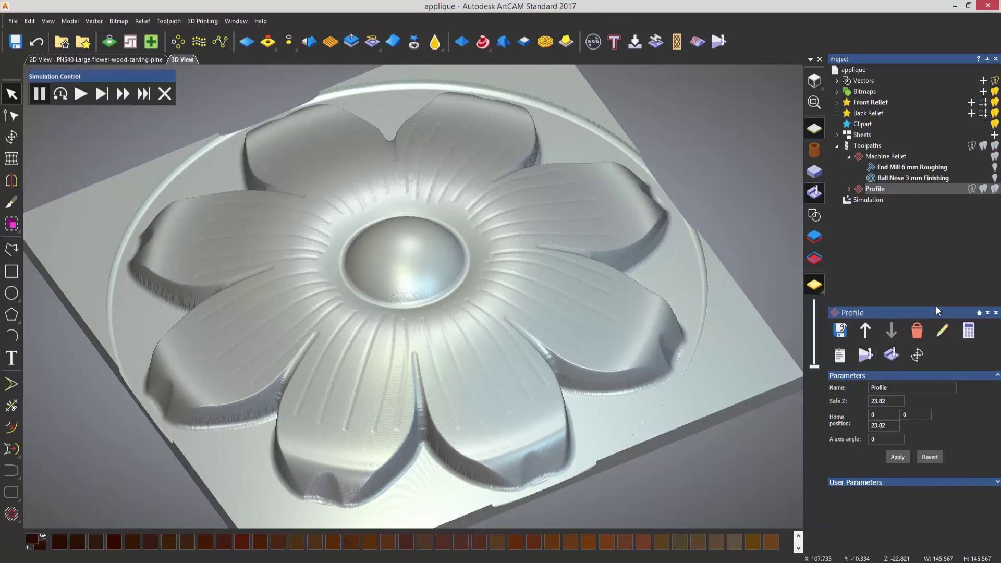
pyautogui.click(81, 94)
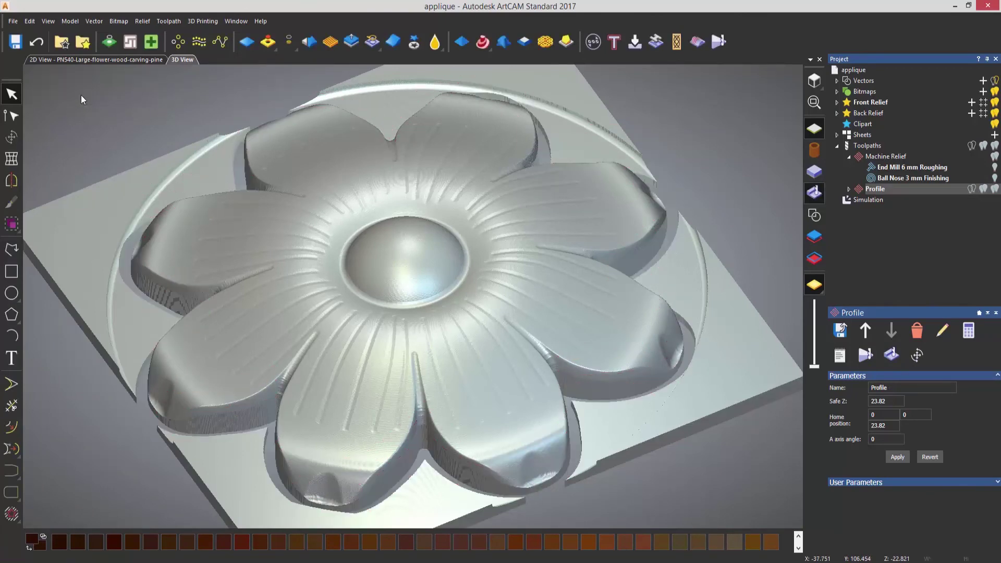
pyautogui.moveTo(548, 279); pyautogui.dragTo(471, 315)
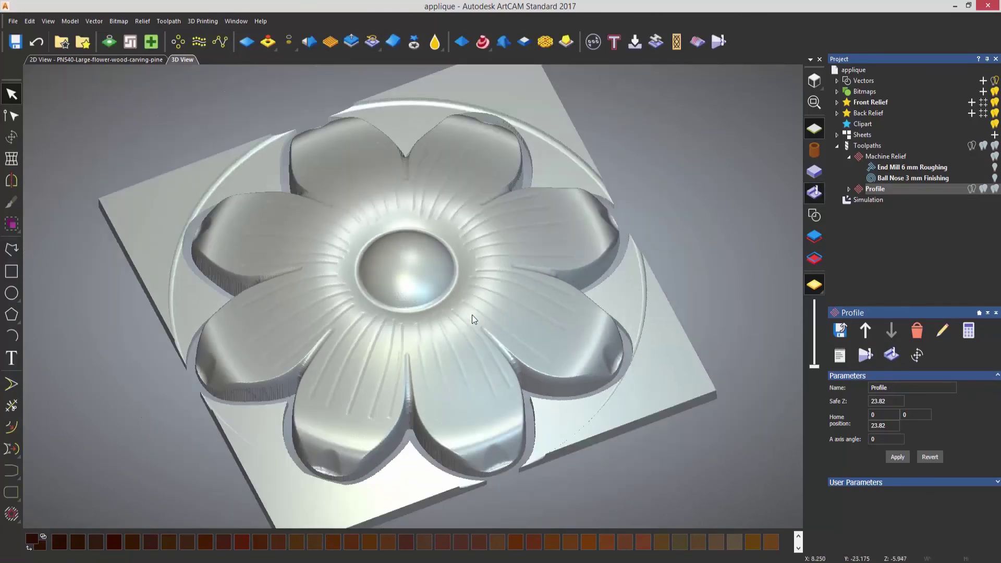
pyautogui.click(864, 201)
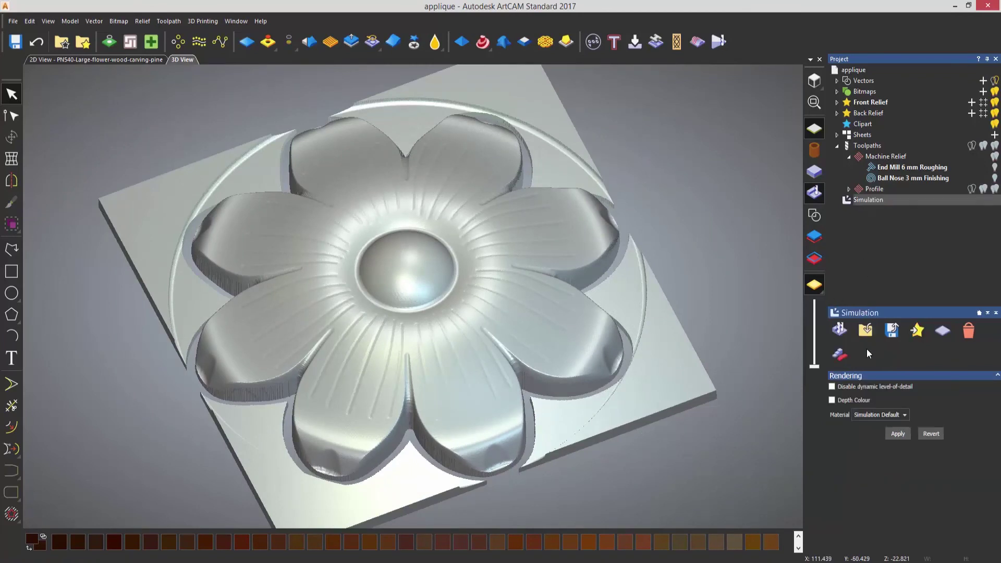
# Auto-delete the leftover block waste so only the carved flower remains.
pyautogui.click(841, 355)
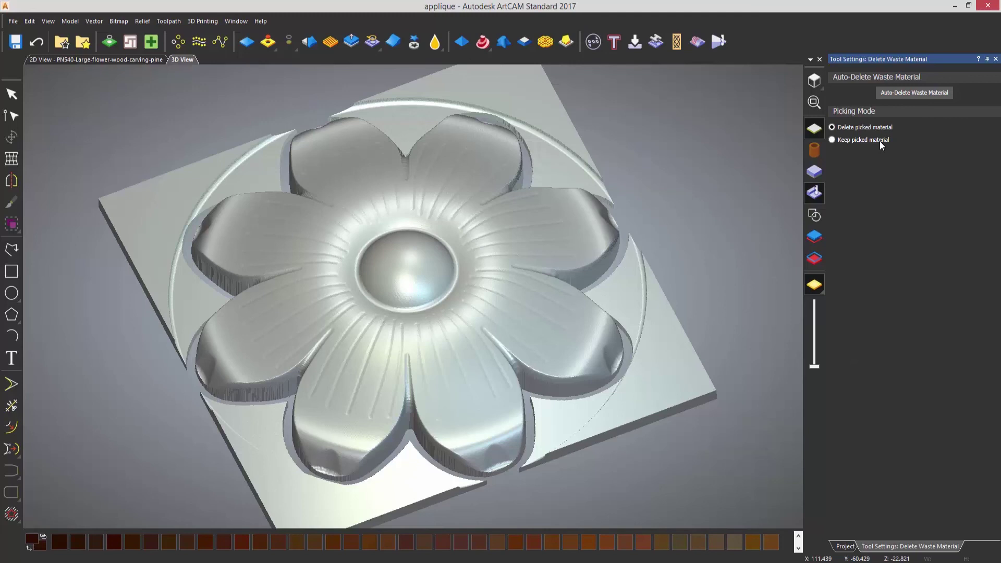
pyautogui.click(907, 94)
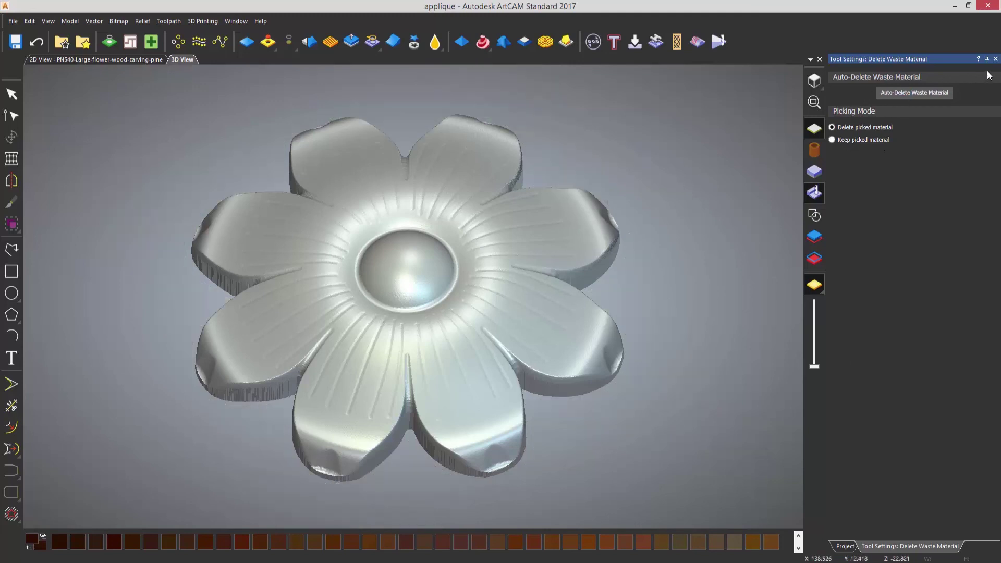
pyautogui.click(996, 59)
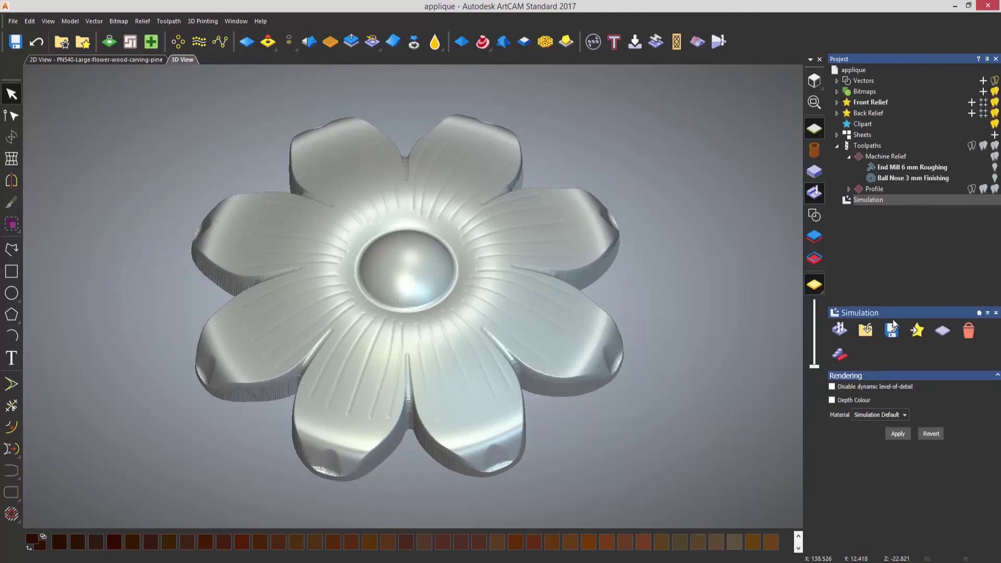
# Apply the Light Oak (V) material to the simulated flower and tilt the view.
pyautogui.click(881, 416)
pyautogui.scroll(-2, 874, 476)
pyautogui.scroll(-6, 876, 475)
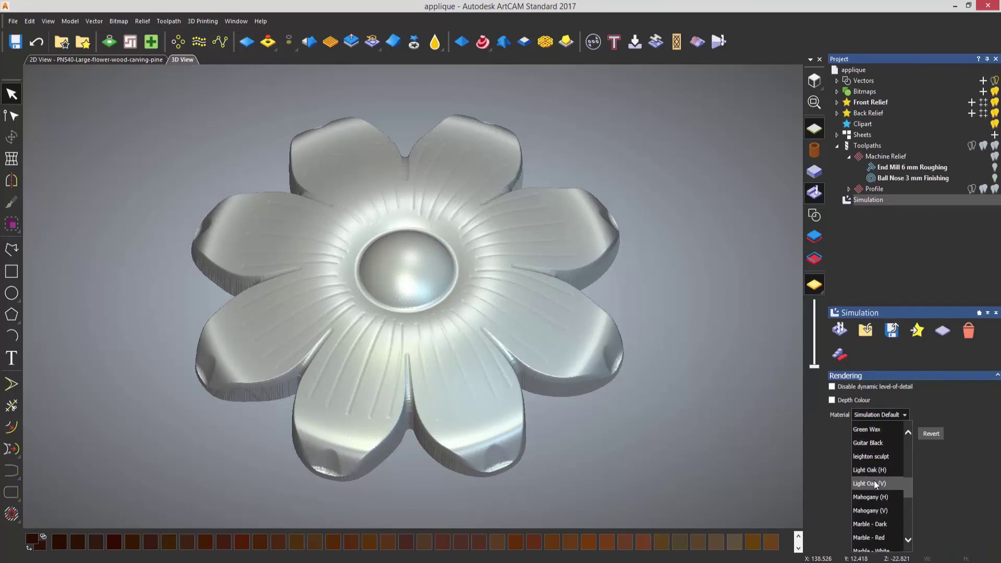
pyautogui.click(874, 484)
pyautogui.click(897, 435)
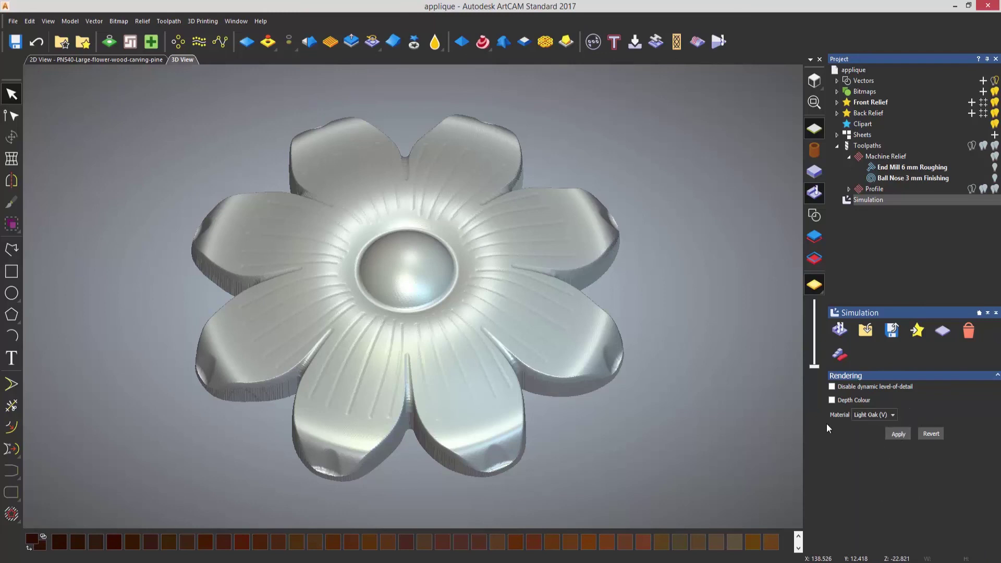
pyautogui.moveTo(486, 321); pyautogui.dragTo(479, 276)
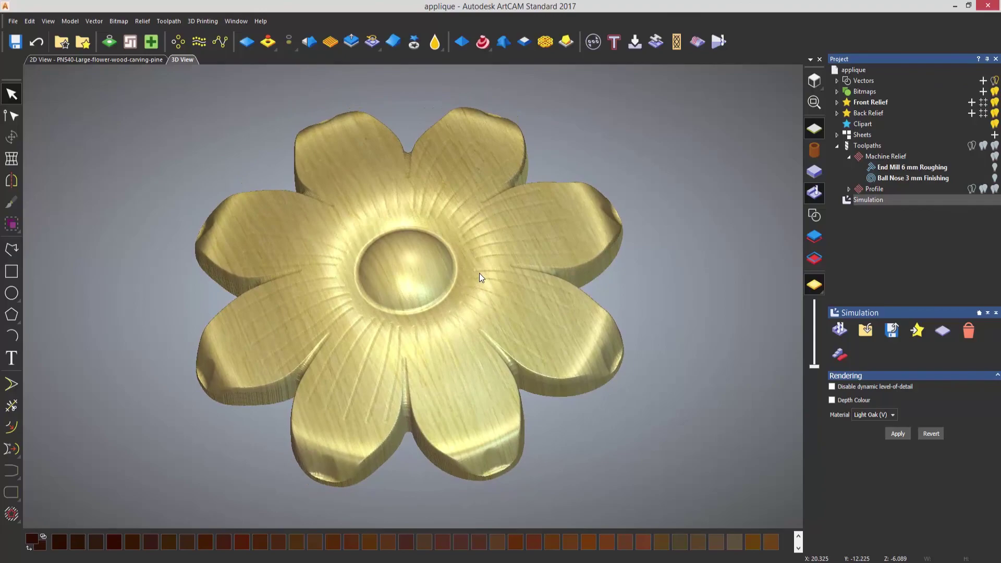